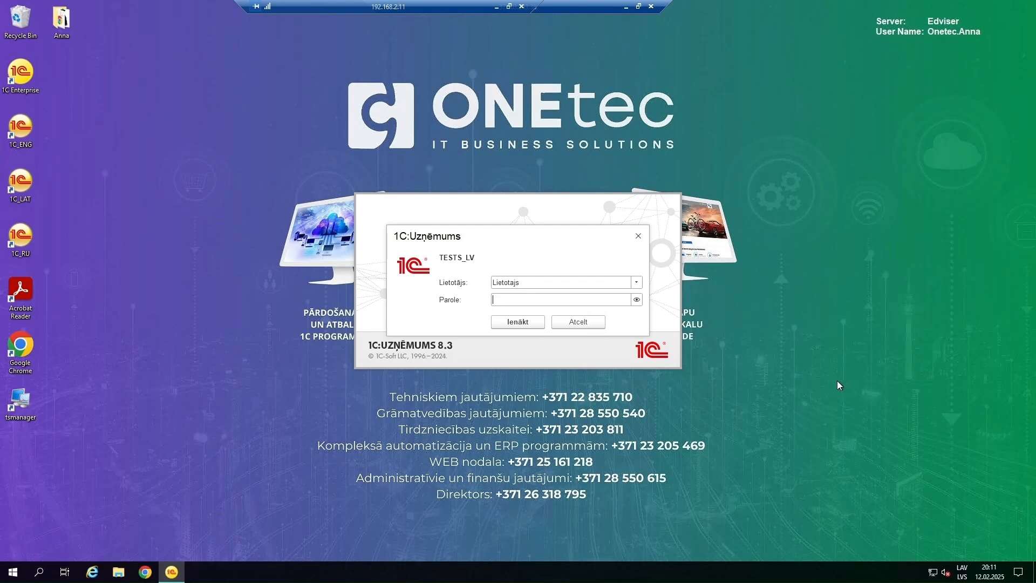
# Sign in to the TESTS_LV database as Lietotajs and open the Nomenklatūras cenu tipi list
pyautogui.click(509, 324)
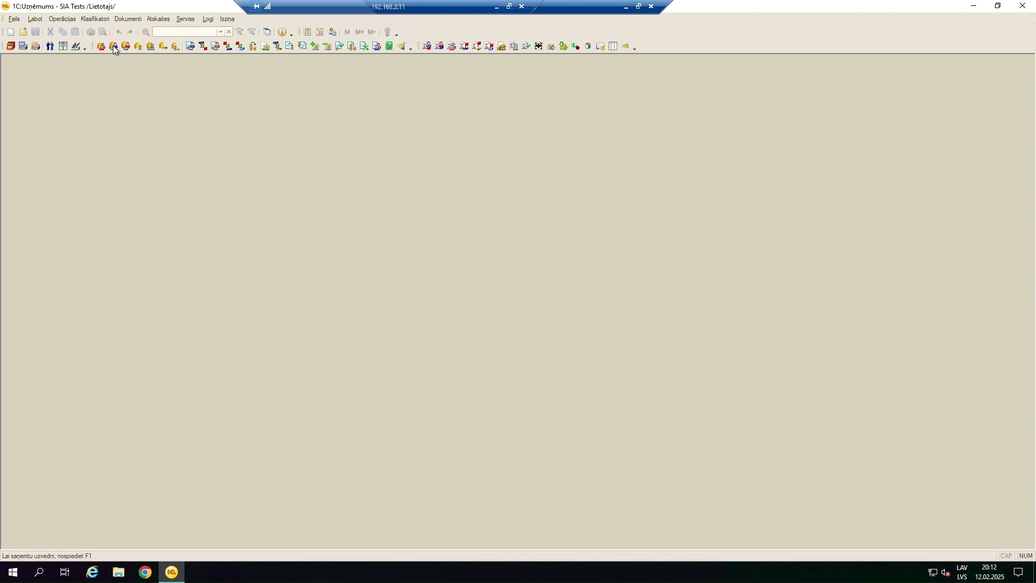
pyautogui.click(95, 20)
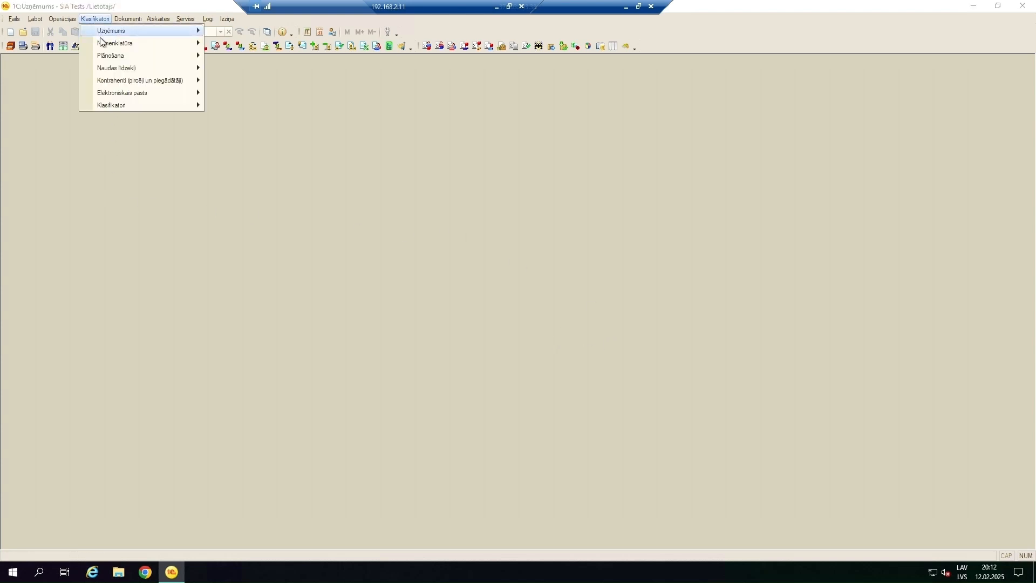
pyautogui.moveTo(109, 45)
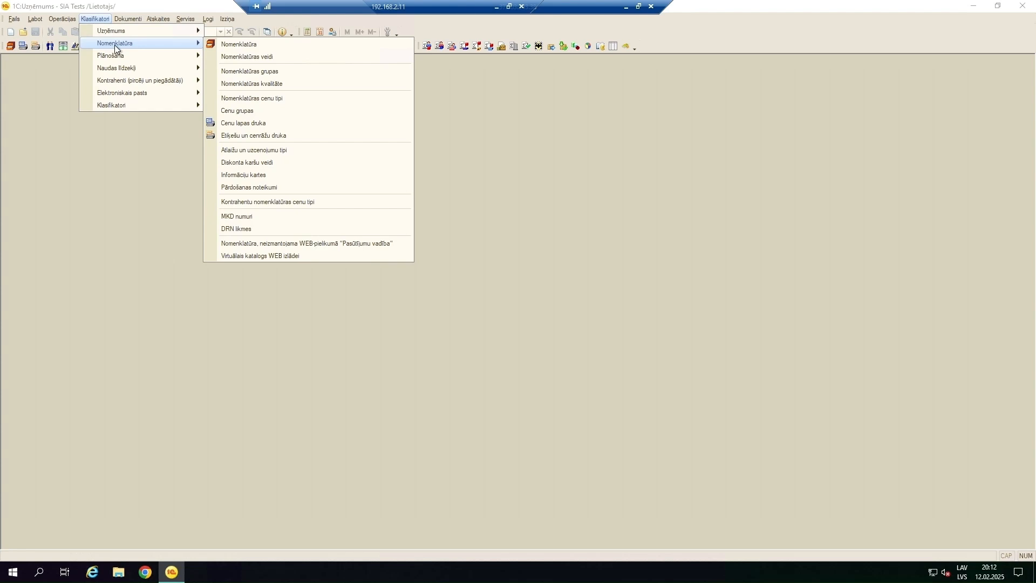
pyautogui.click(271, 99)
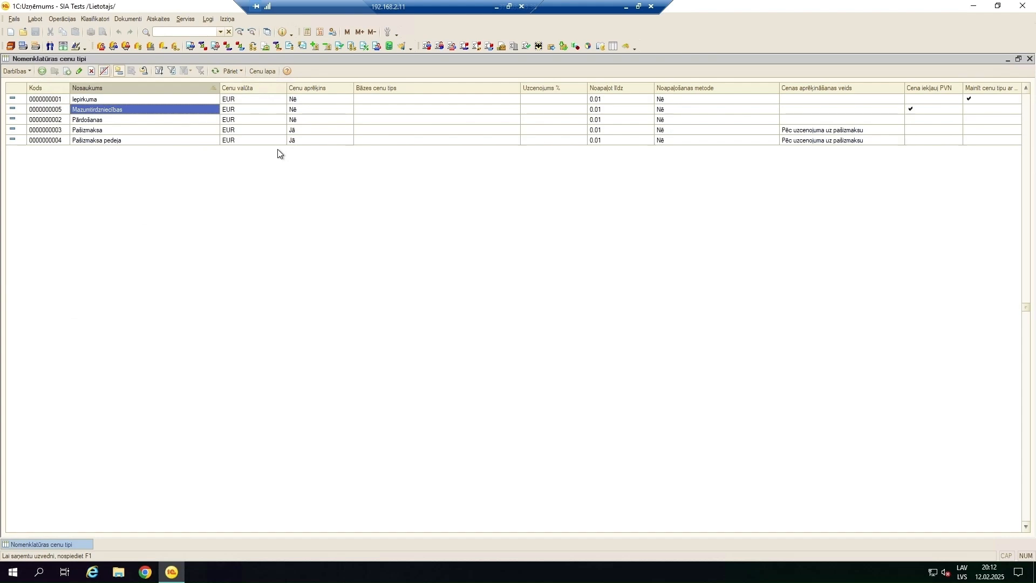
pyautogui.click(198, 142)
pyautogui.click(189, 122)
pyautogui.click(187, 128)
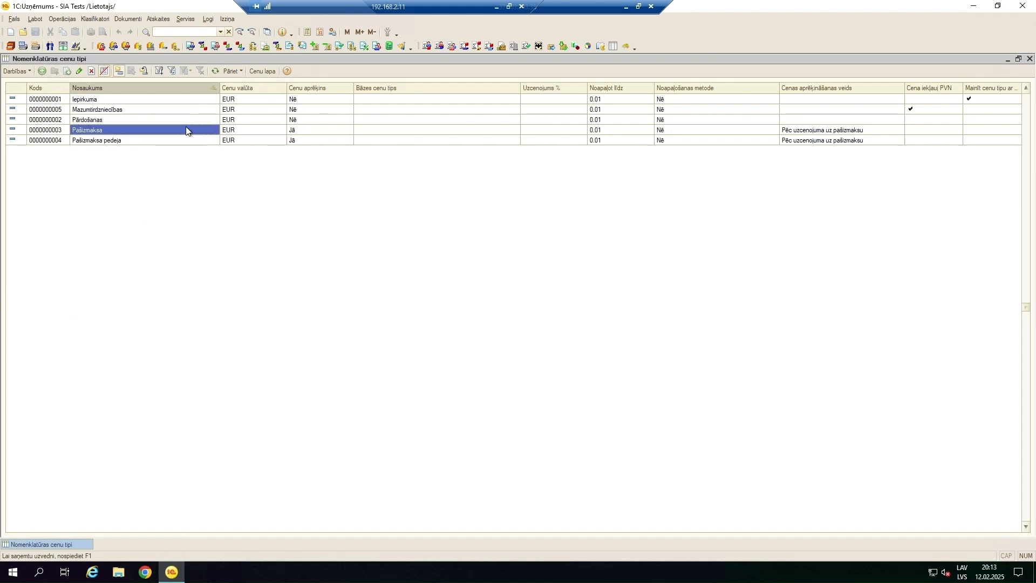
# Create a new item price type named "Testa Iepirkuma" and view the available currencies, leaving the default one
pyautogui.click(17, 71)
pyautogui.click(27, 84)
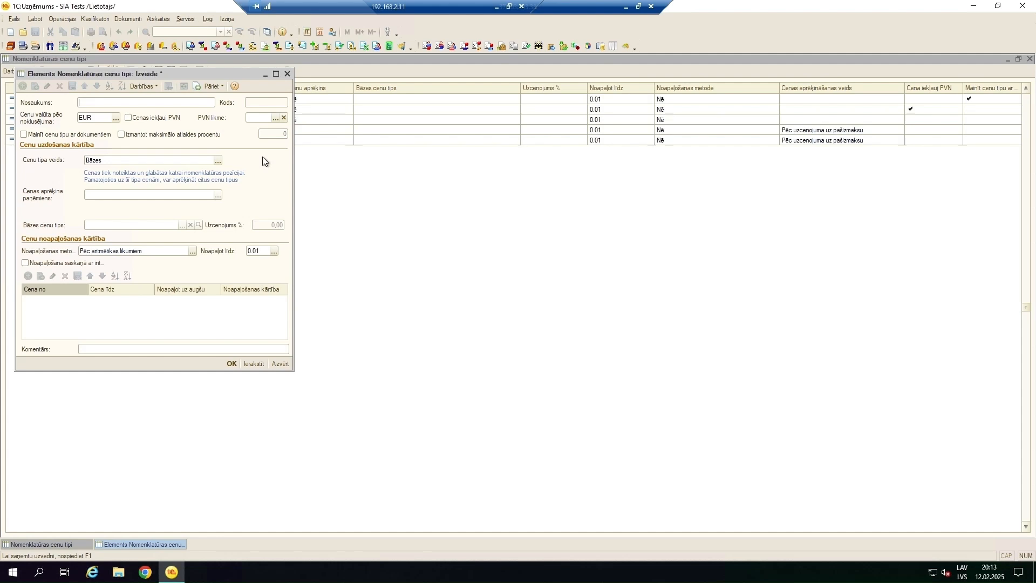
pyautogui.write('Testa Iepirkums')
pyautogui.press('Tab')
pyautogui.press('Tab')
pyautogui.click(116, 119)
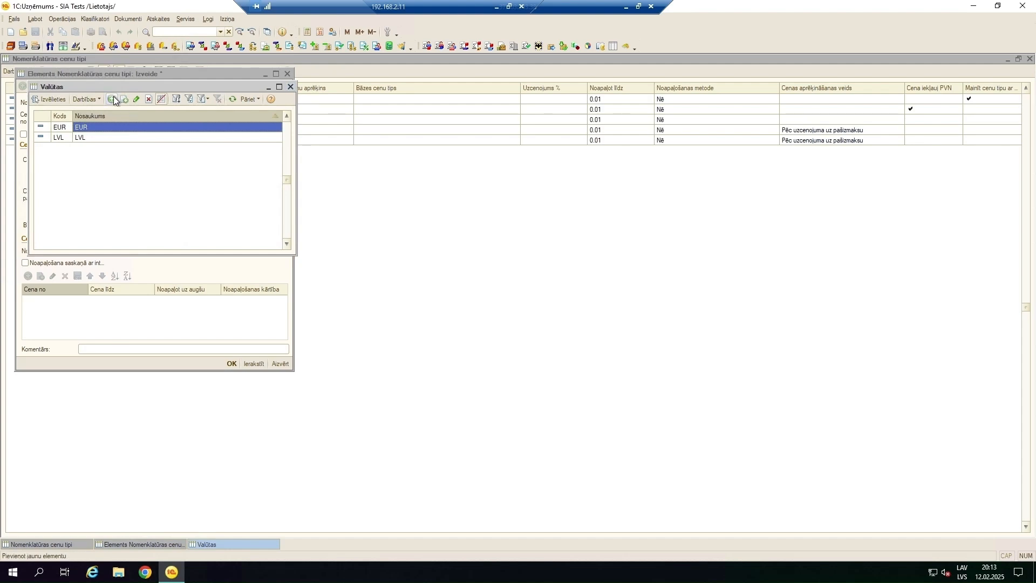
pyautogui.click(291, 87)
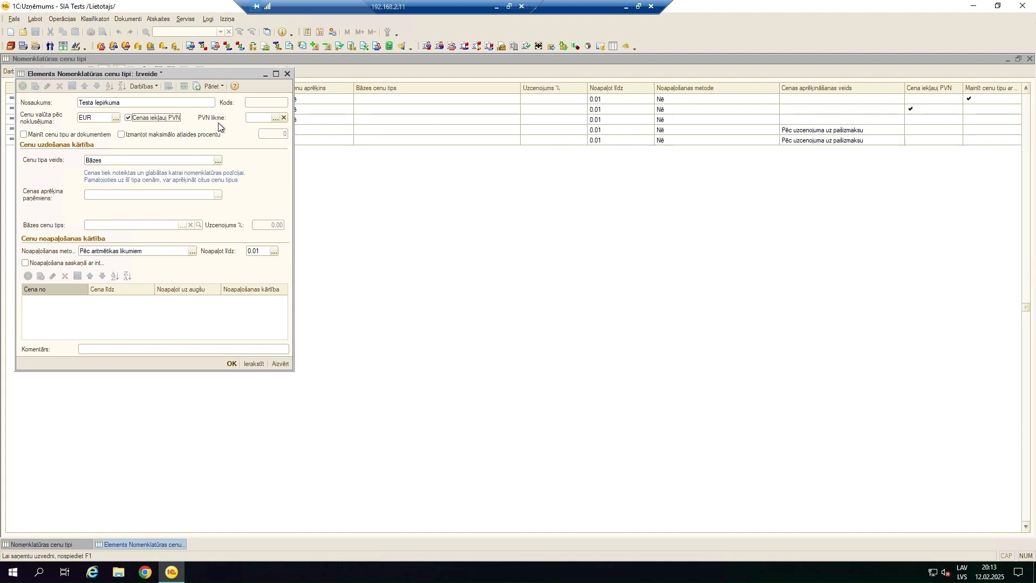
# Set the new price type's VAT rate (PVN likme) to 21%
pyautogui.click(249, 118)
pyautogui.write('0%')
pyautogui.press('Tab')
pyautogui.moveTo(258, 119); pyautogui.dragTo(210, 104)
pyautogui.write('21%')
pyautogui.press('Tab')
# Enable Mainīt cenu tipu ar dokumentiem and toggle Izmantot maksimālo atlaides procentu on and off
pyautogui.click(52, 135)
pyautogui.click(124, 135)
pyautogui.click(157, 135)
# Try the Bāzes, Dinamiskais and Aprēķināmais options as the price type's kind (Cenu tipa veids)
pyautogui.click(218, 161)
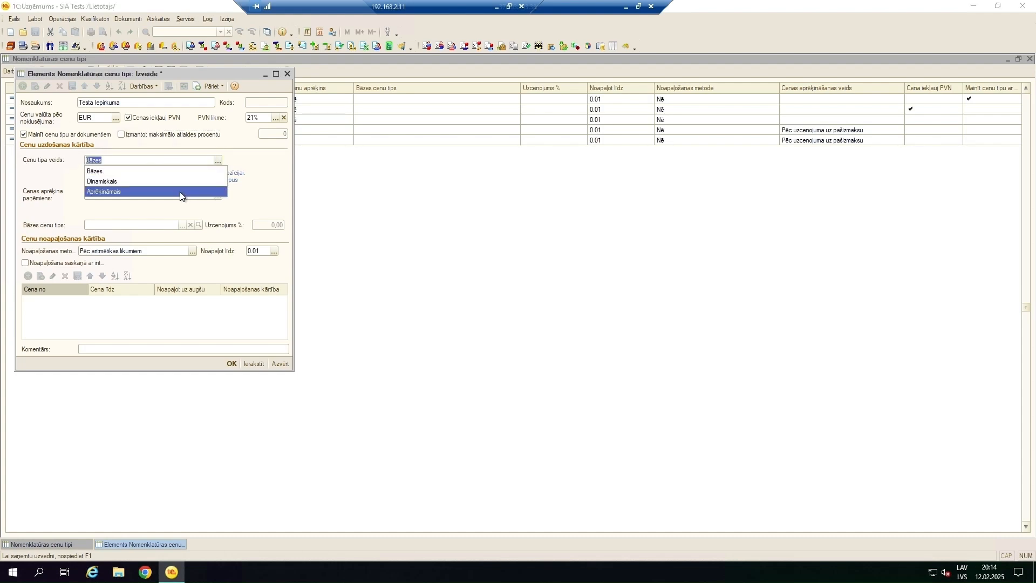
pyautogui.click(170, 171)
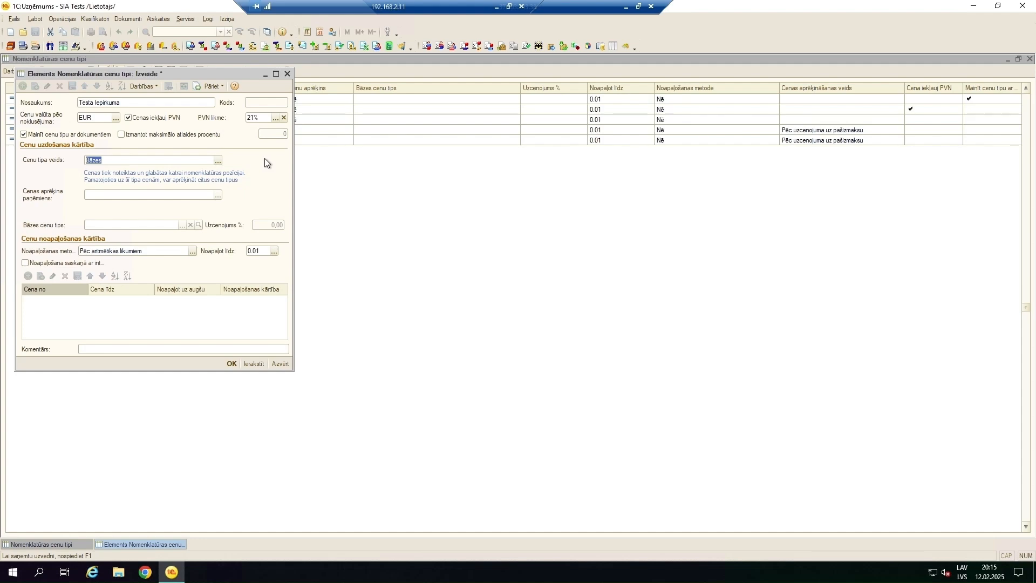
pyautogui.click(217, 160)
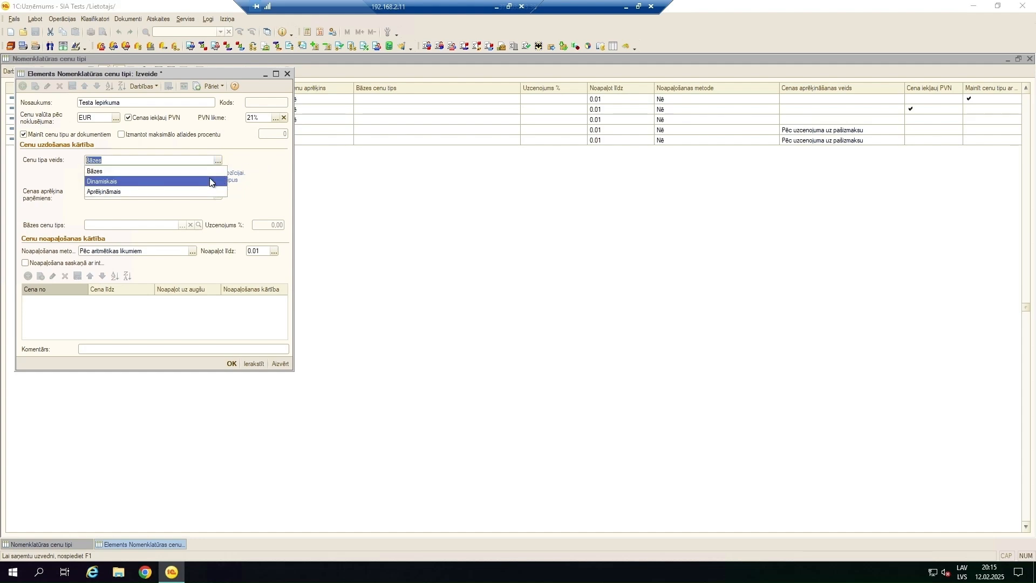
pyautogui.click(210, 177)
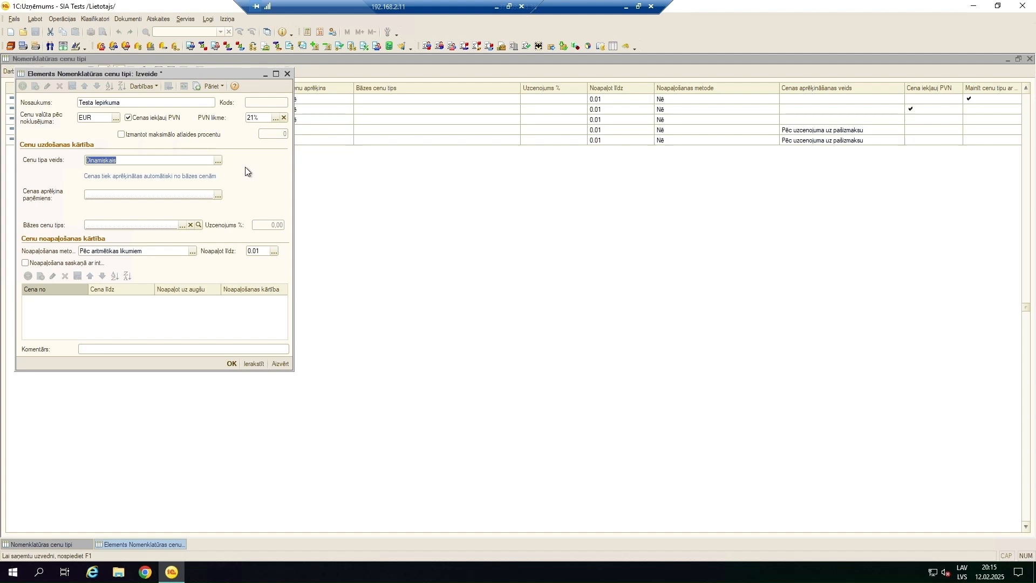
pyautogui.click(218, 160)
pyautogui.click(204, 189)
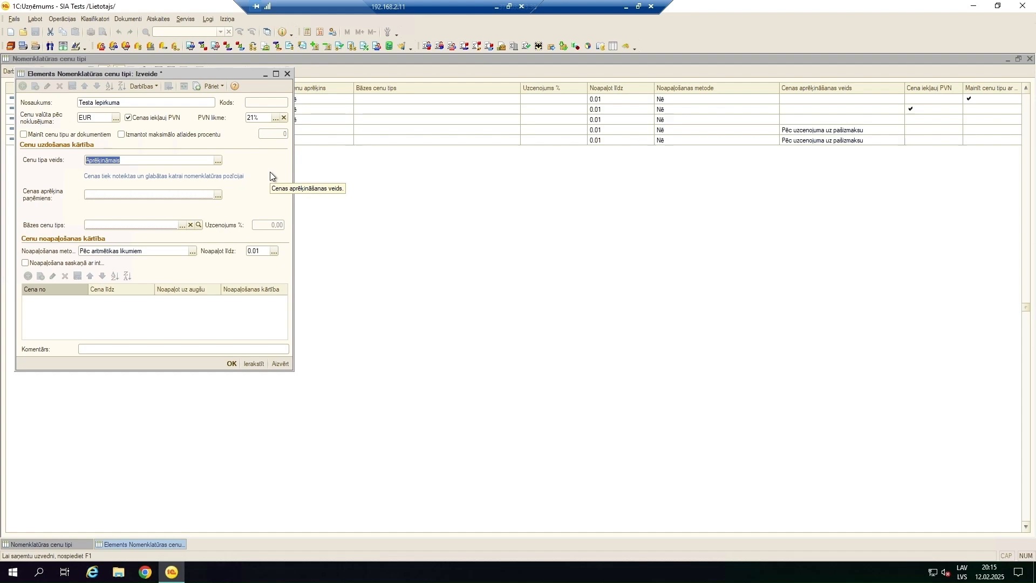
# Choose Aprēķināmais again as the kind and set the base price type to Pārdošanas
pyautogui.click(154, 225)
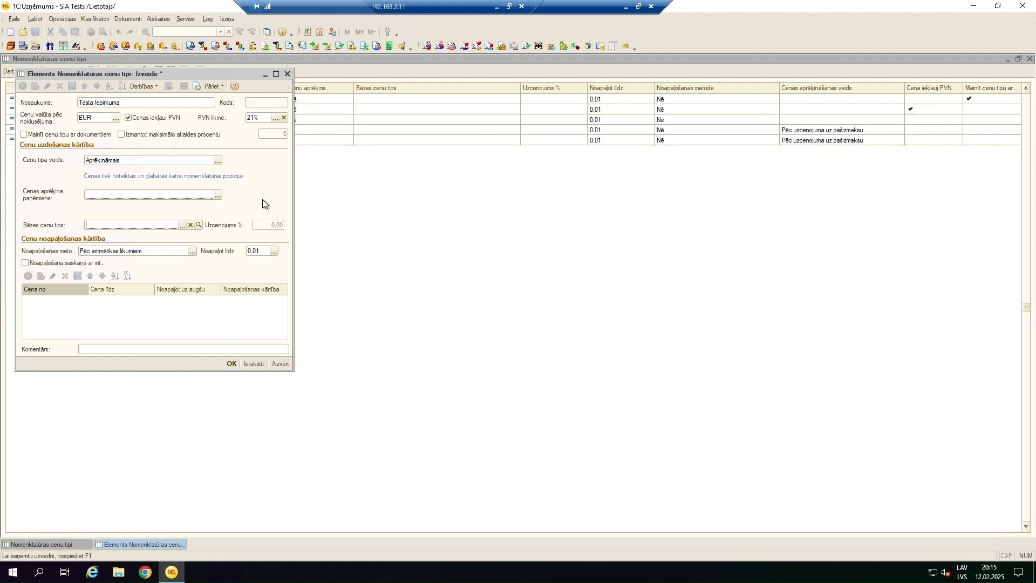
pyautogui.click(218, 160)
pyautogui.click(195, 189)
pyautogui.click(182, 225)
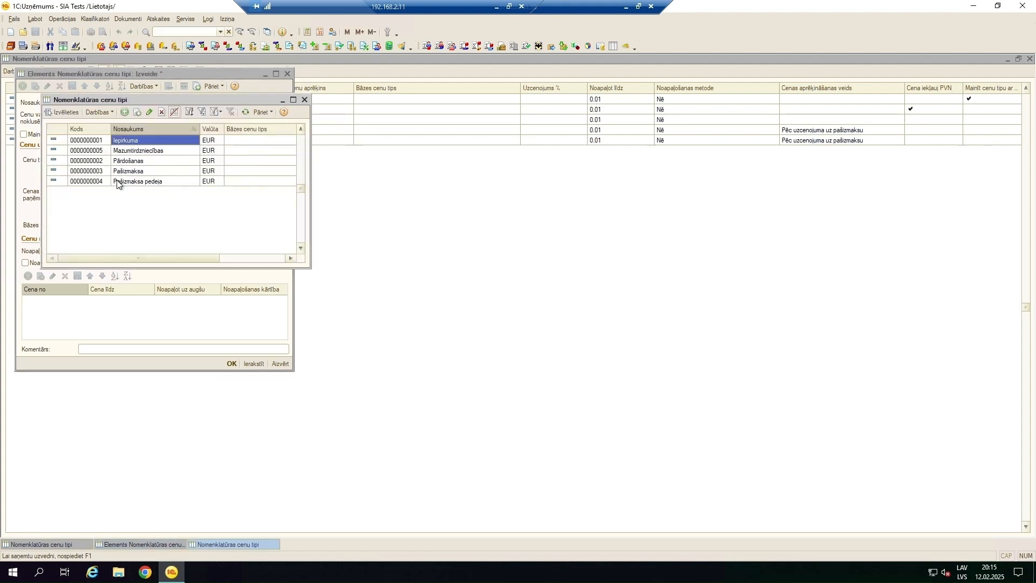
pyautogui.doubleClick(171, 162)
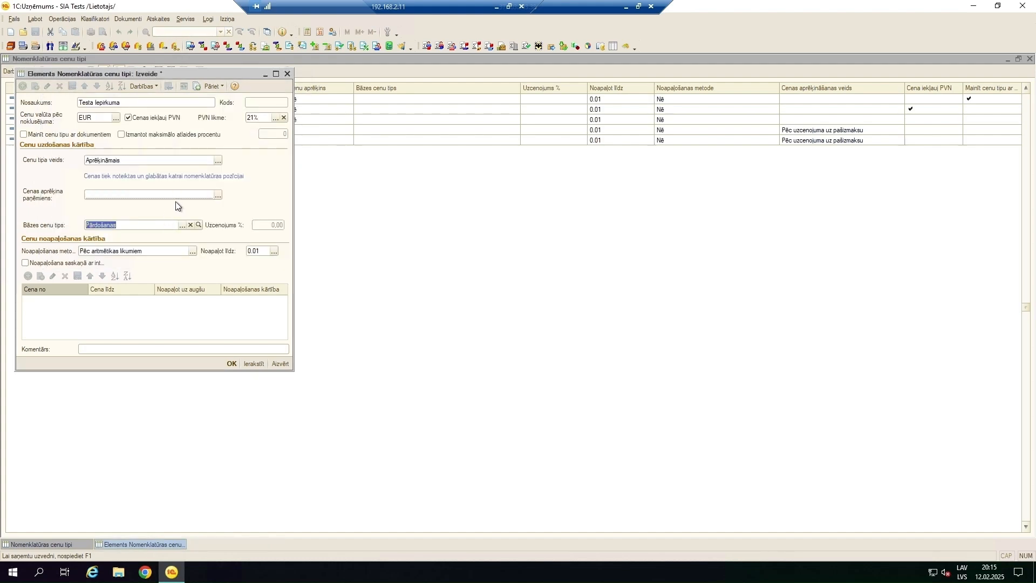
# Try the calculation method Pēc uzcenojuma uz pašizmaksu, and return the price type's kind to Bāzes
pyautogui.click(151, 194)
pyautogui.click(216, 195)
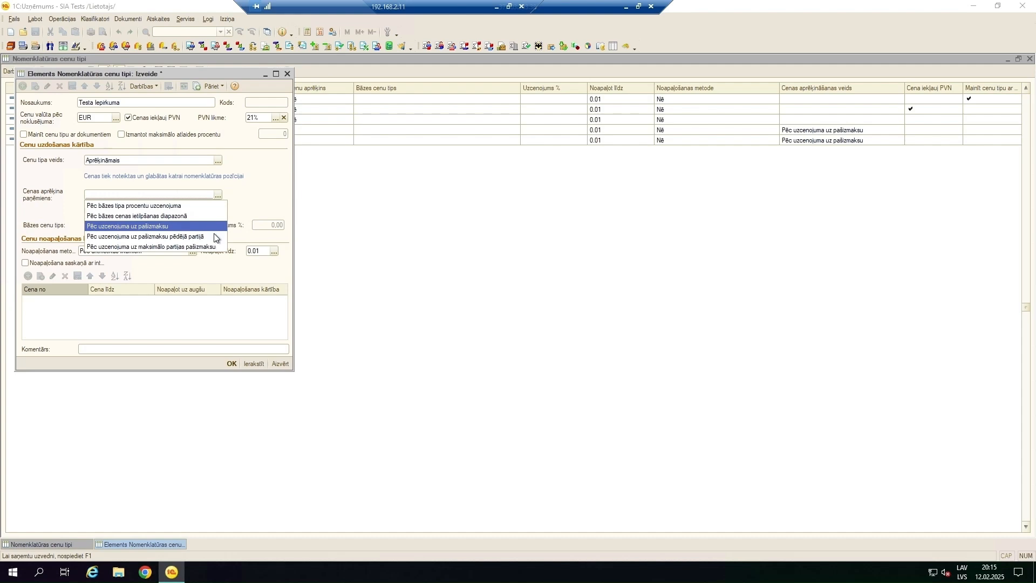
pyautogui.click(186, 226)
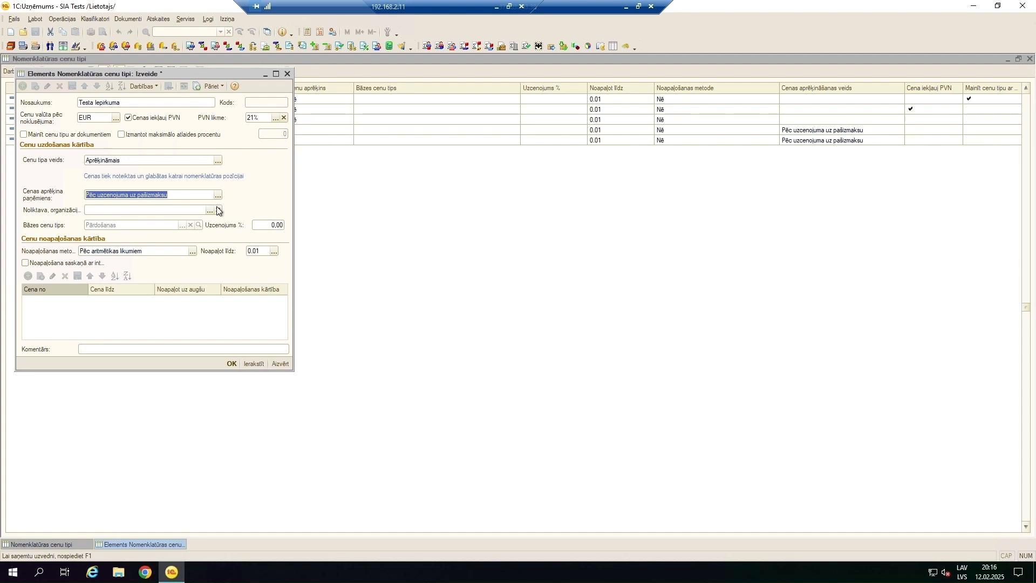
pyautogui.click(218, 211)
pyautogui.click(218, 161)
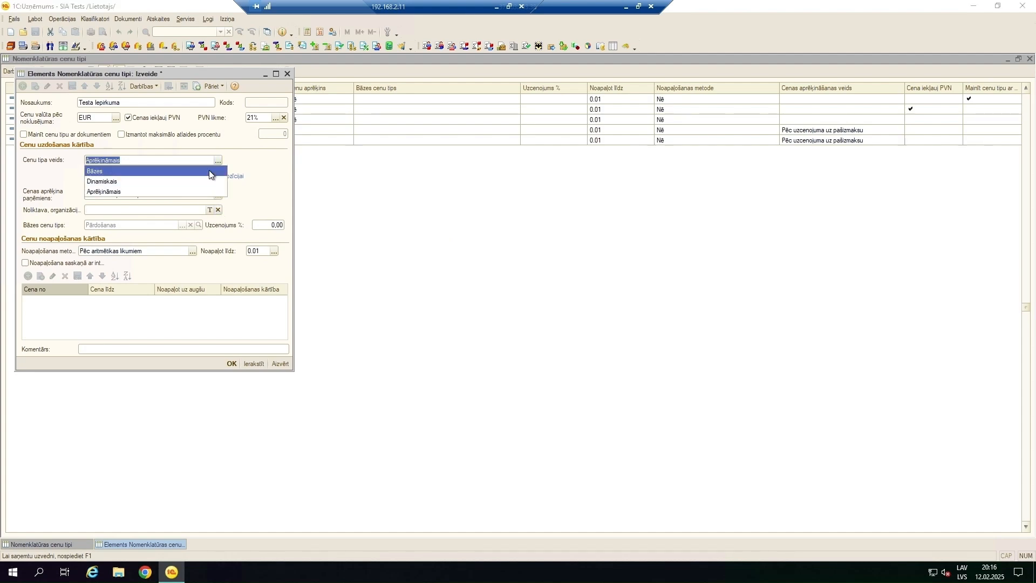
pyautogui.click(210, 171)
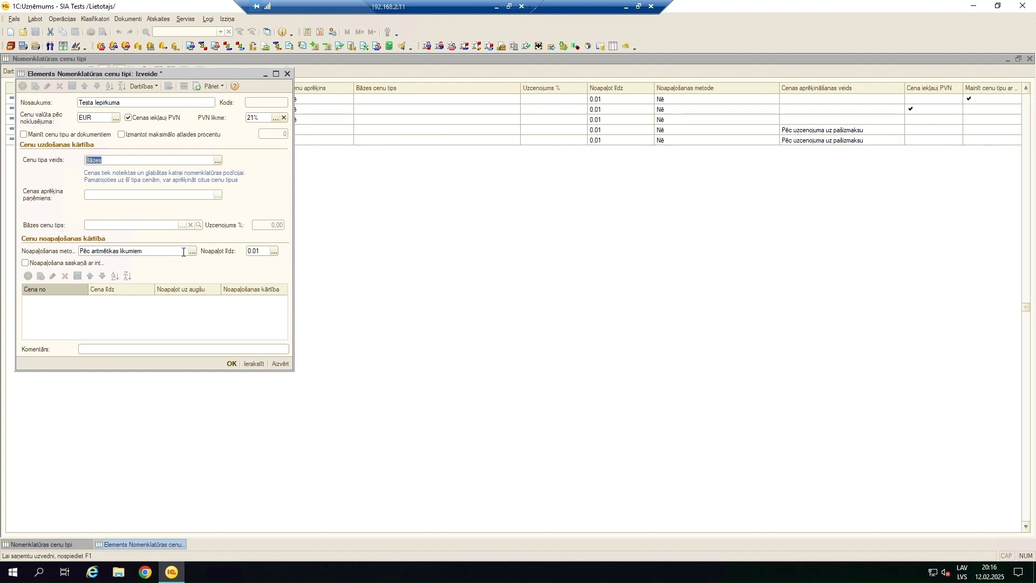
# Set price rounding to the Pēc aritmētikas likumiem method with a rounding precision of 0.01
pyautogui.click(192, 252)
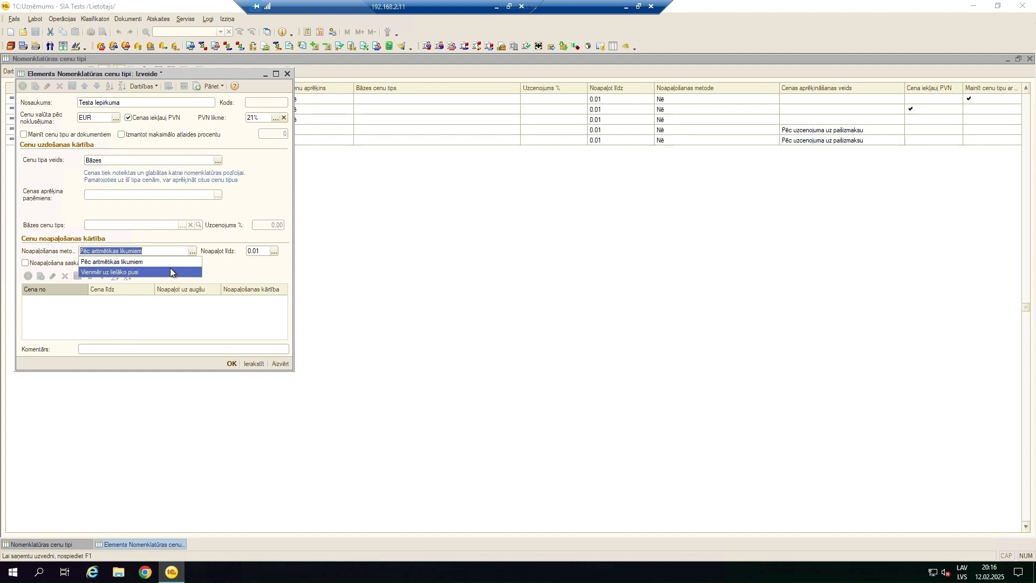
pyautogui.click(171, 262)
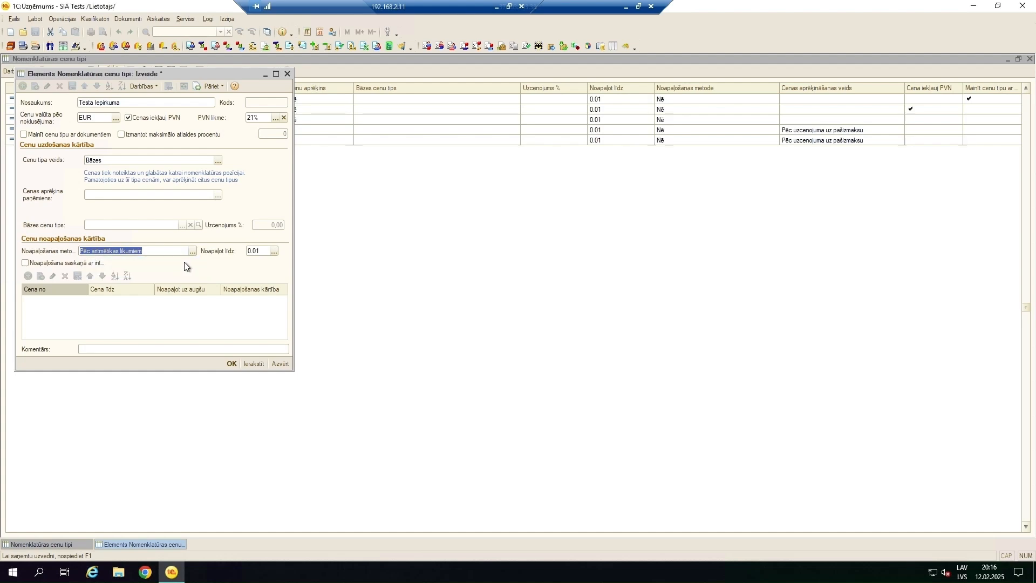
pyautogui.click(273, 252)
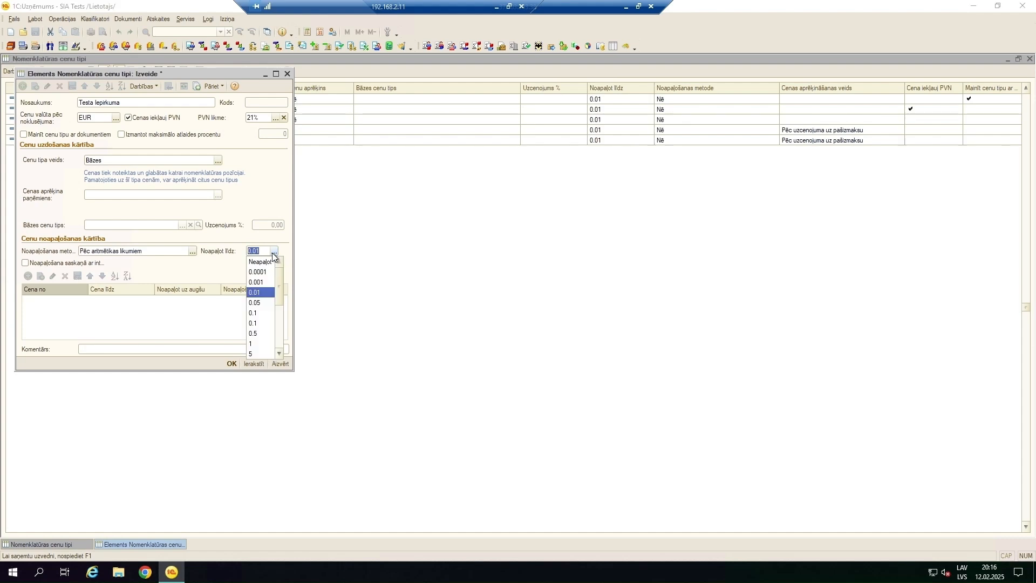
pyautogui.click(266, 293)
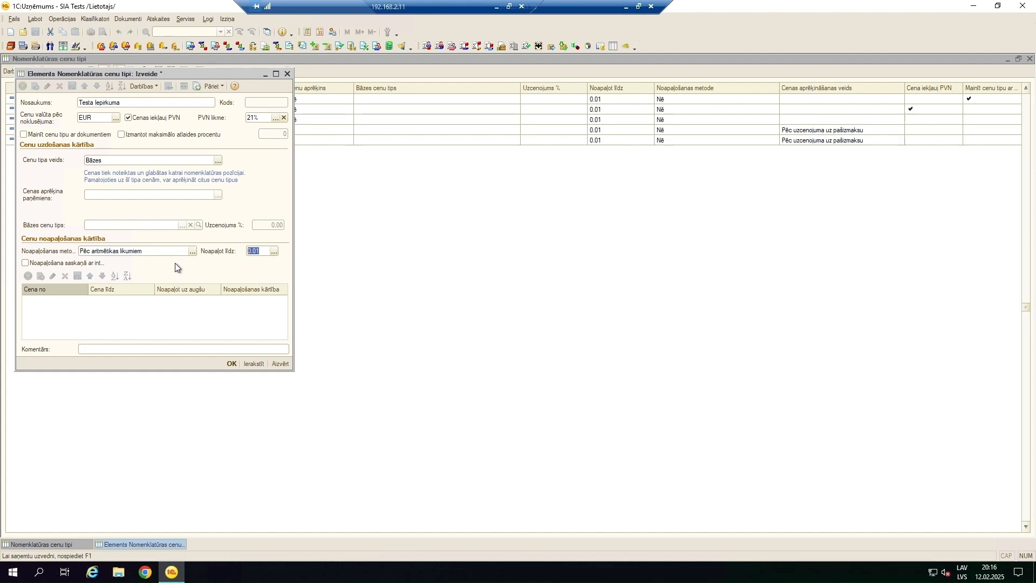
# Enable rounding by intervals and add an interval with prices from 0.5 to 1
pyautogui.click(48, 264)
pyautogui.click(28, 275)
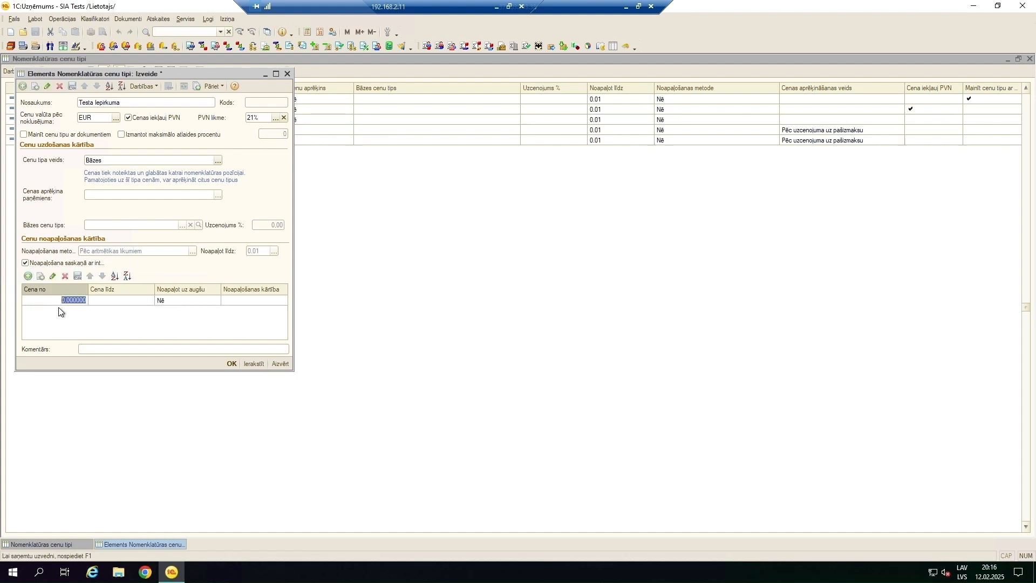
pyautogui.write('0,5')
pyautogui.press('Tab')
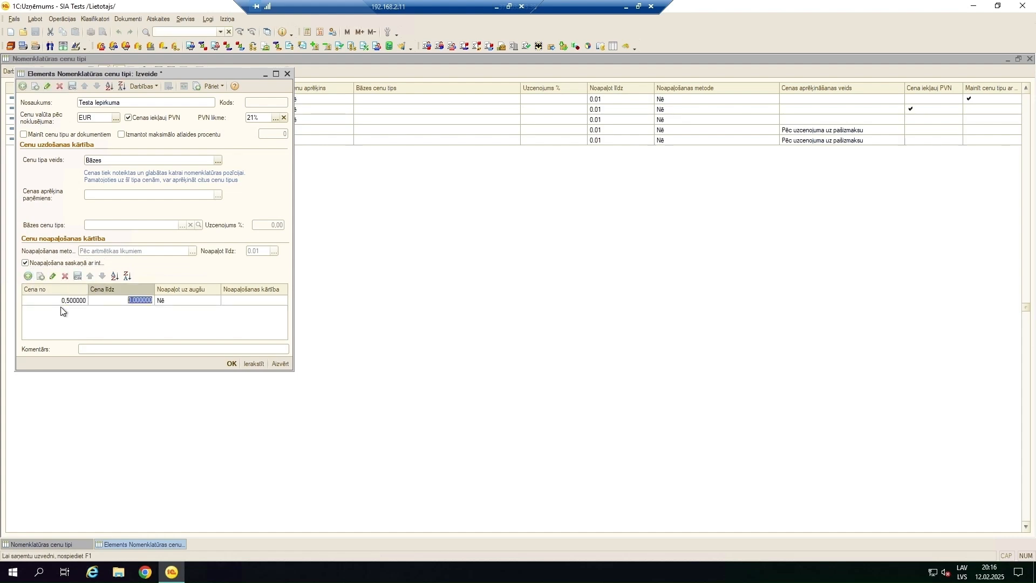
pyautogui.write('1')
pyautogui.press('Tab')
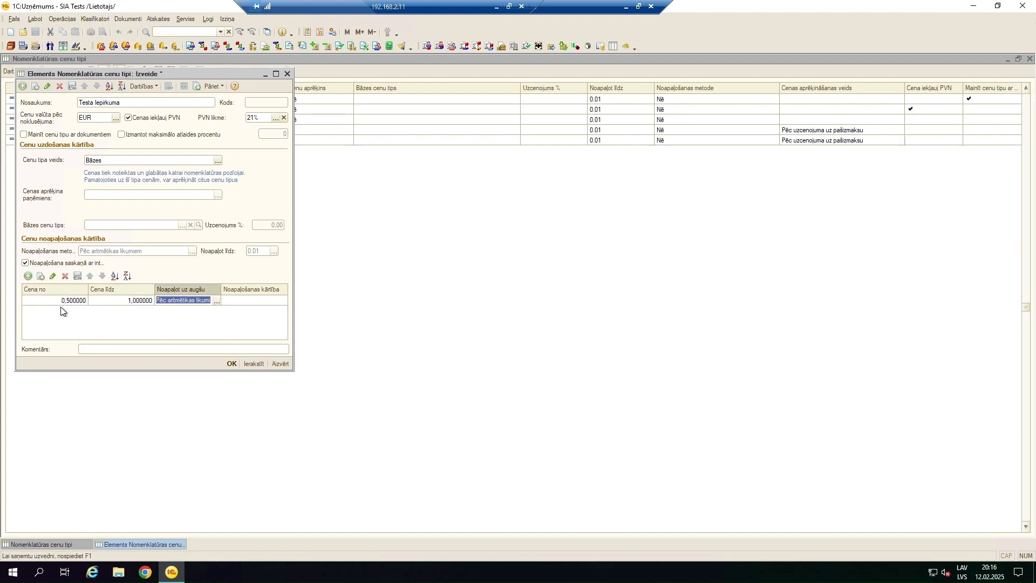
# Try Vienmēr uz lielāko pusi as the interval's rounding method and open its Noapaļošanas kārtība value for editing
pyautogui.click(241, 301)
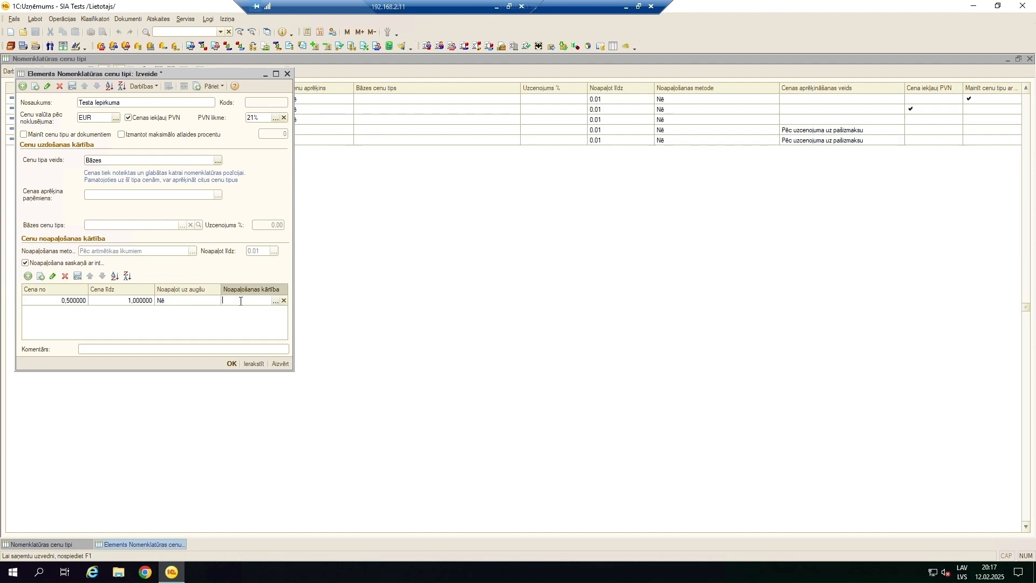
pyautogui.click(196, 305)
pyautogui.click(217, 300)
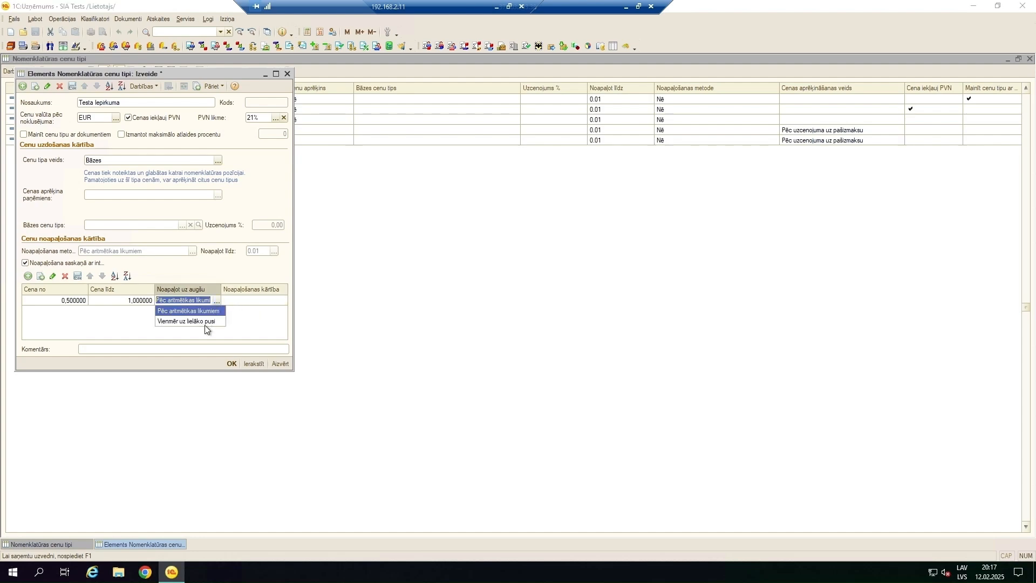
pyautogui.click(204, 322)
pyautogui.click(248, 300)
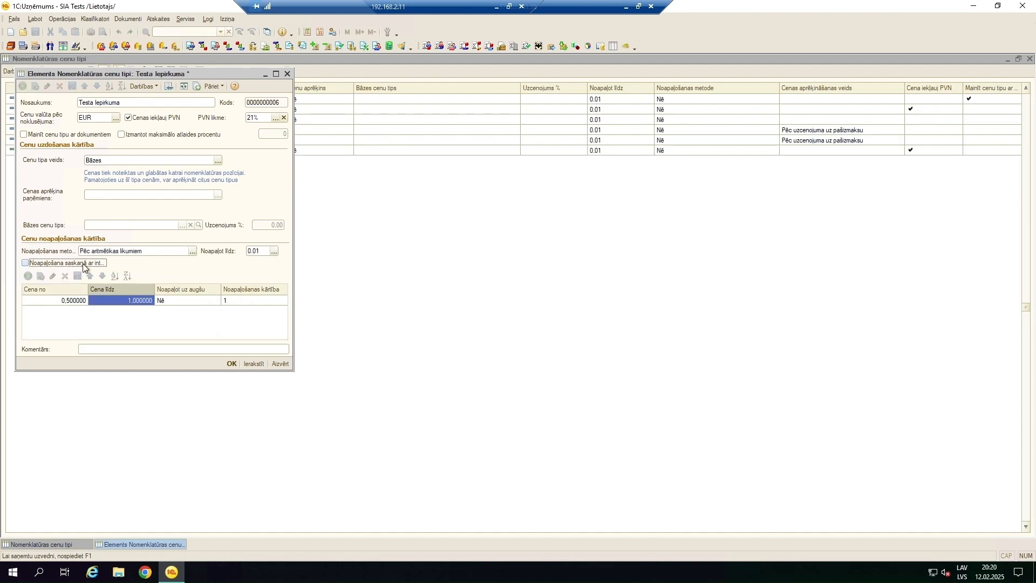
# Toggle rounding by intervals on and off, leaving it disabled, and save the Testa Iepirkuma price type
pyautogui.click(82, 264)
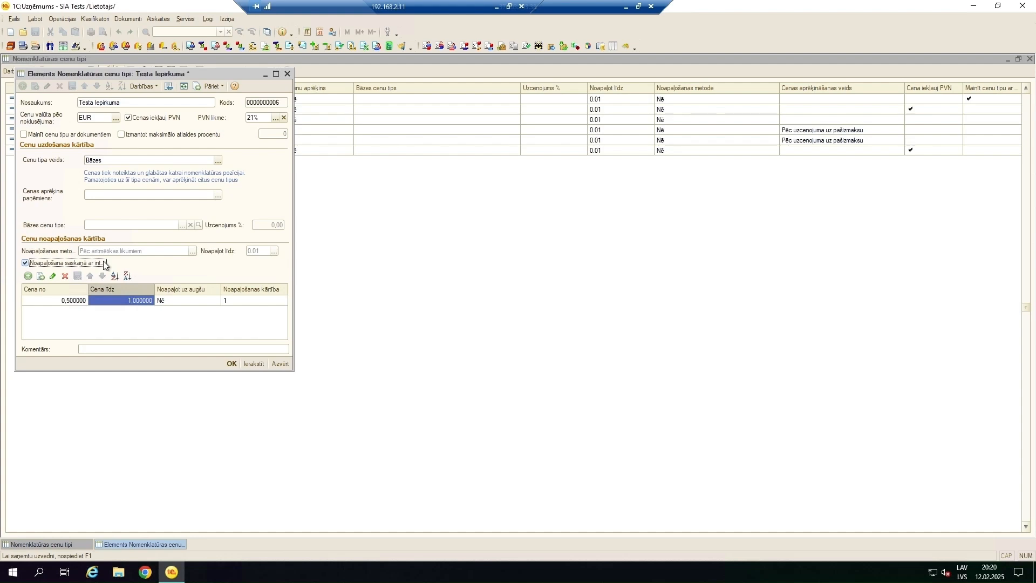
pyautogui.click(103, 263)
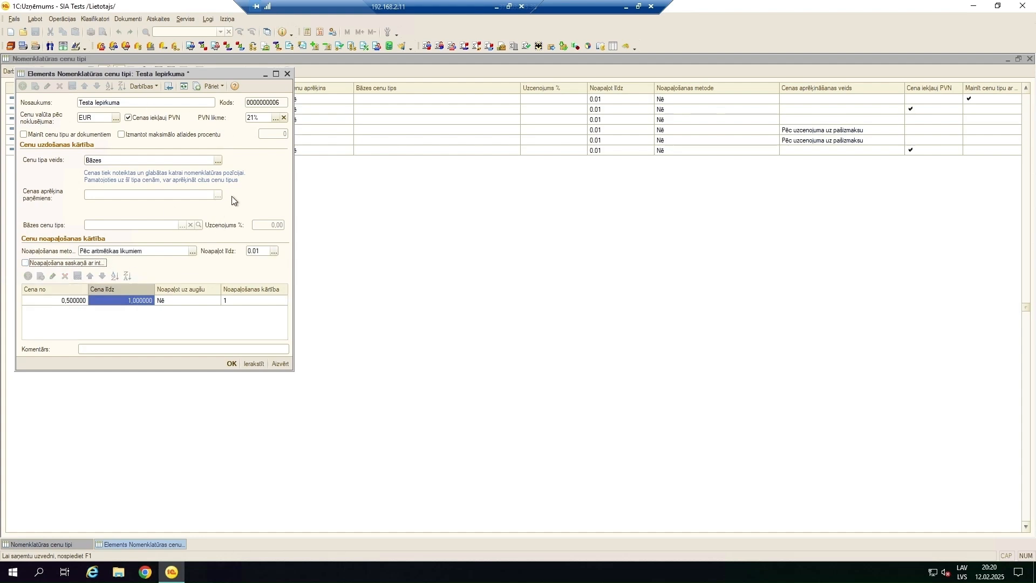
pyautogui.click(233, 365)
# Reopen the saved Testa Iepirkuma price type to check its settings, and return to the price type list
pyautogui.doubleClick(127, 151)
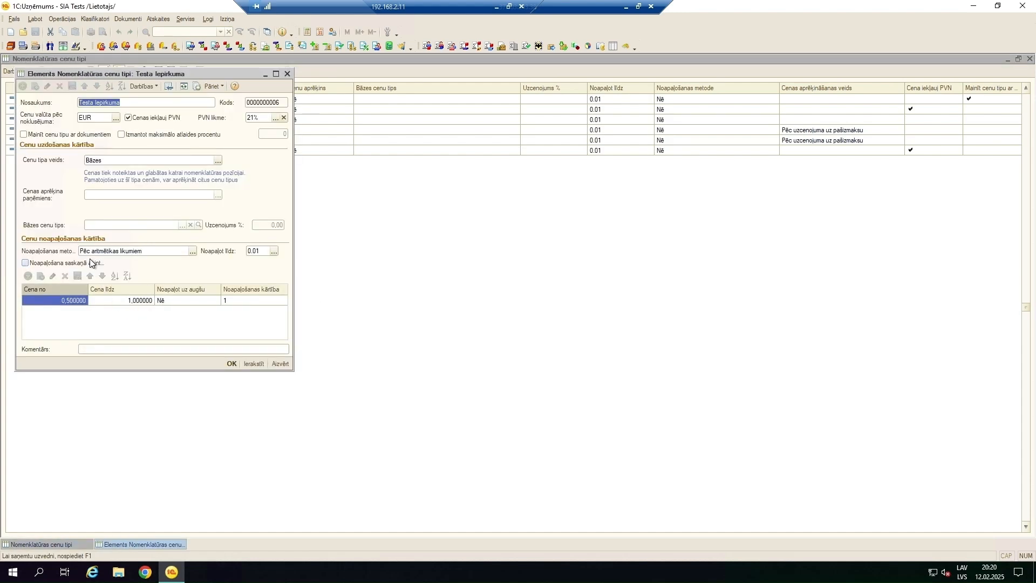
pyautogui.click(286, 74)
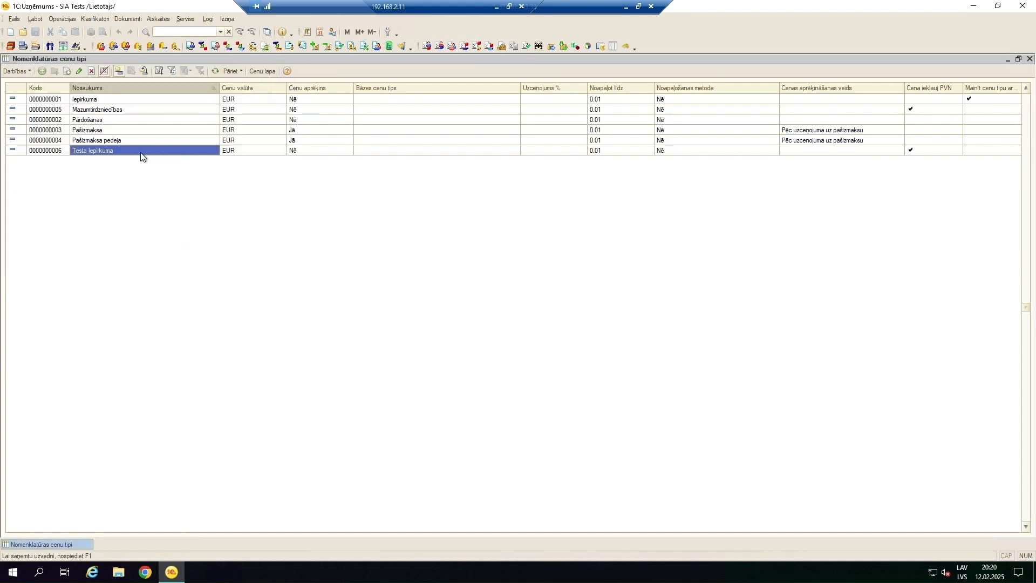
pyautogui.click(262, 155)
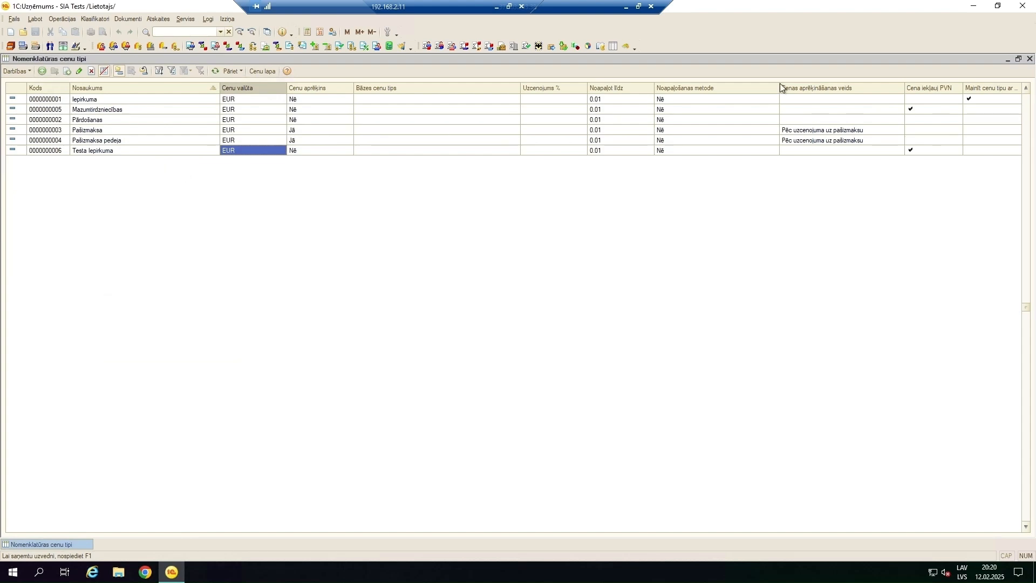
# Close the price type list and open the prices of the item Kleita from the Nomenklatūra catalogue
pyautogui.click(1031, 60)
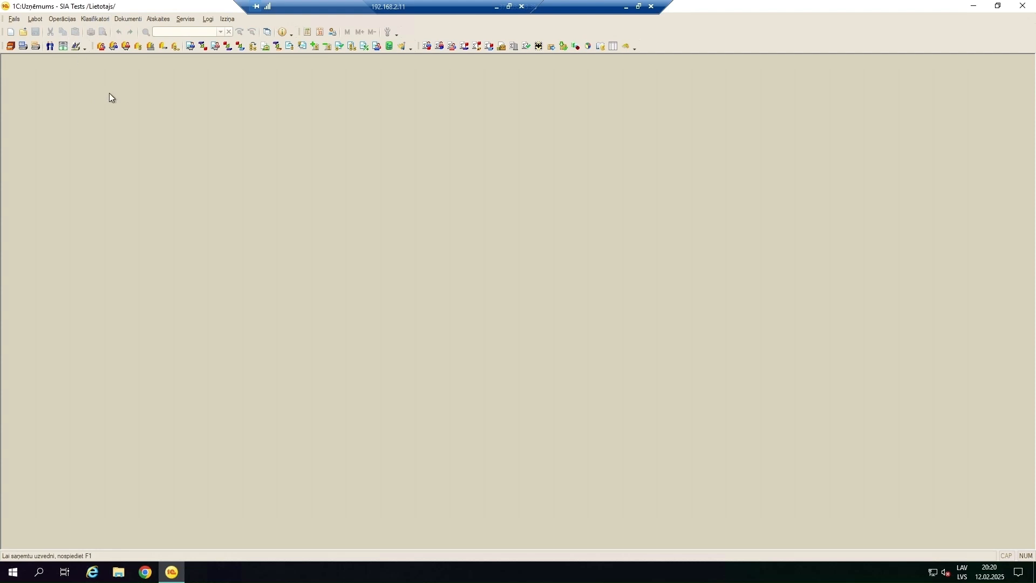
pyautogui.click(95, 19)
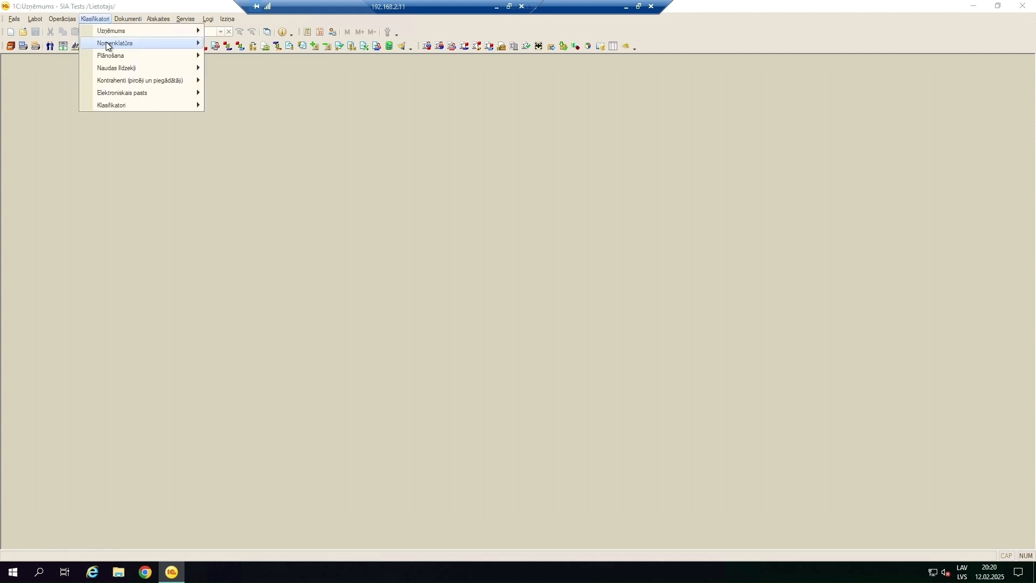
pyautogui.moveTo(114, 43)
pyautogui.click(242, 45)
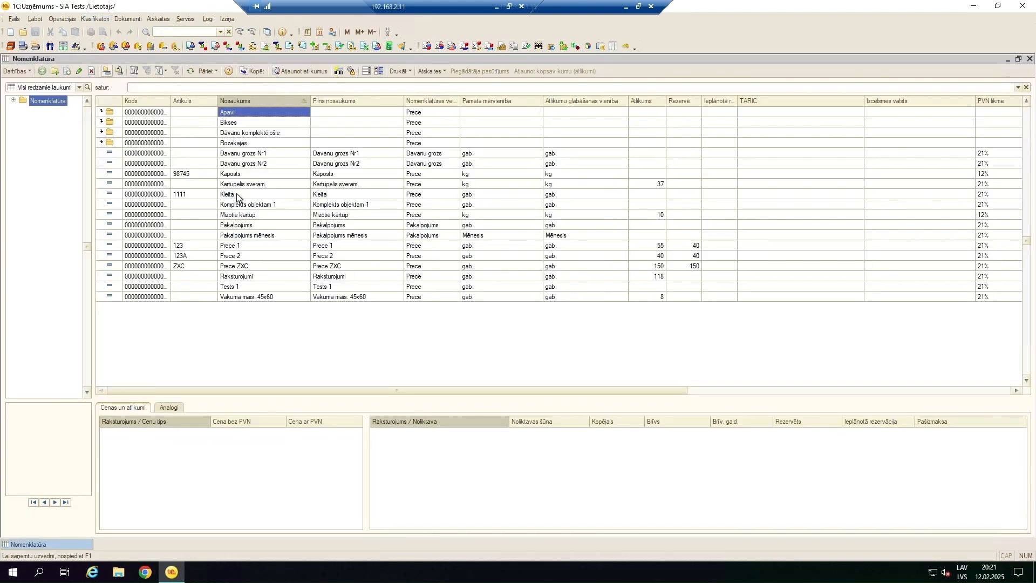
pyautogui.doubleClick(237, 196)
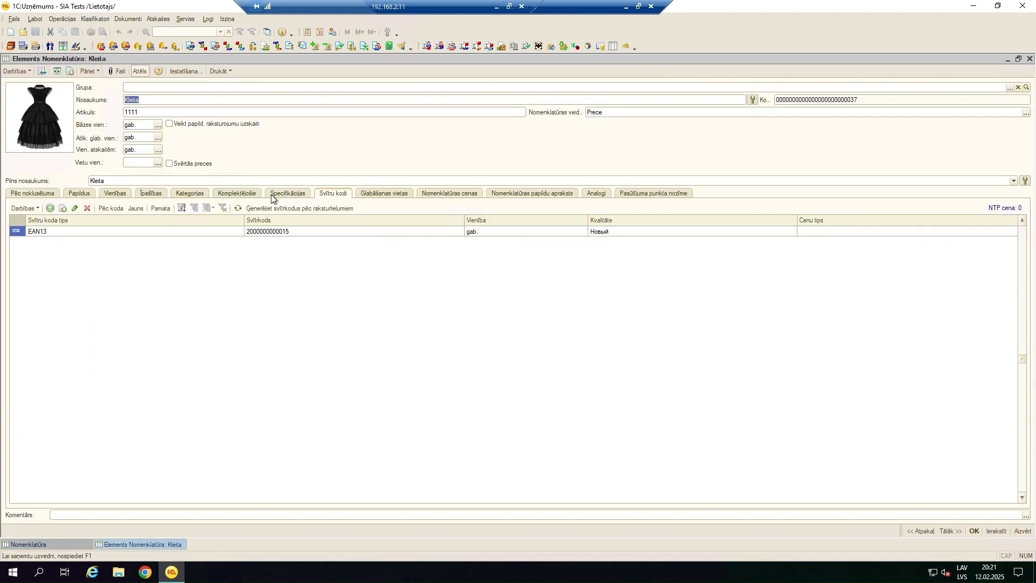
pyautogui.click(474, 194)
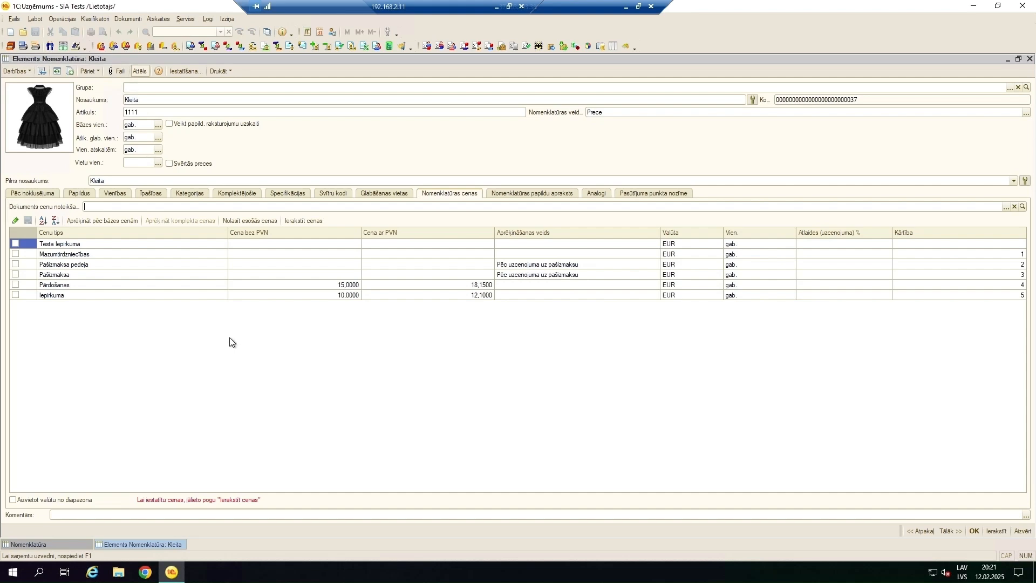
# Hide the Mazumtirdzniecības, Pašizmaksa pedeja, Pašizmaksa and Iepirkuma price types in the item form's settings
pyautogui.click(178, 71)
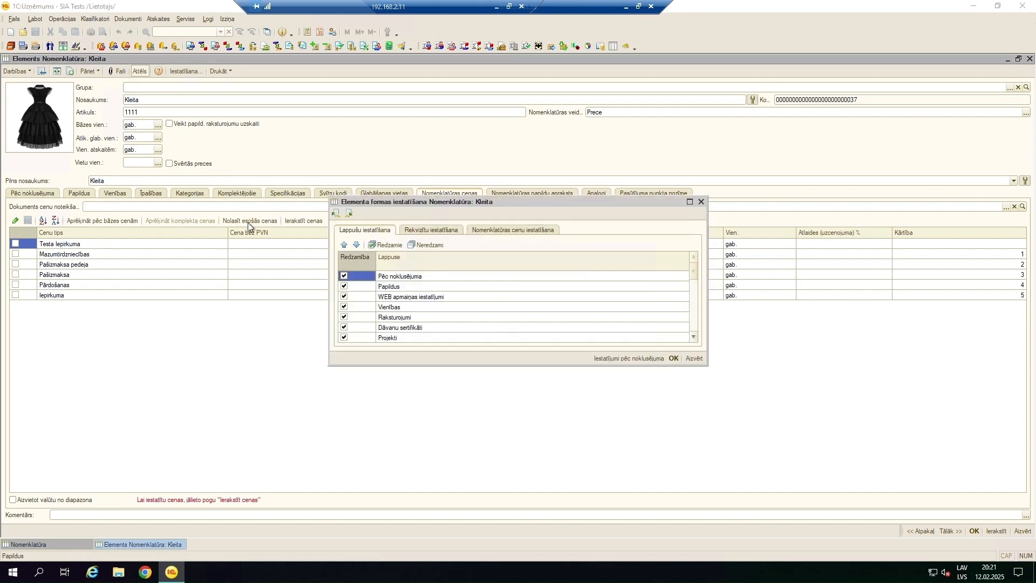
pyautogui.click(499, 230)
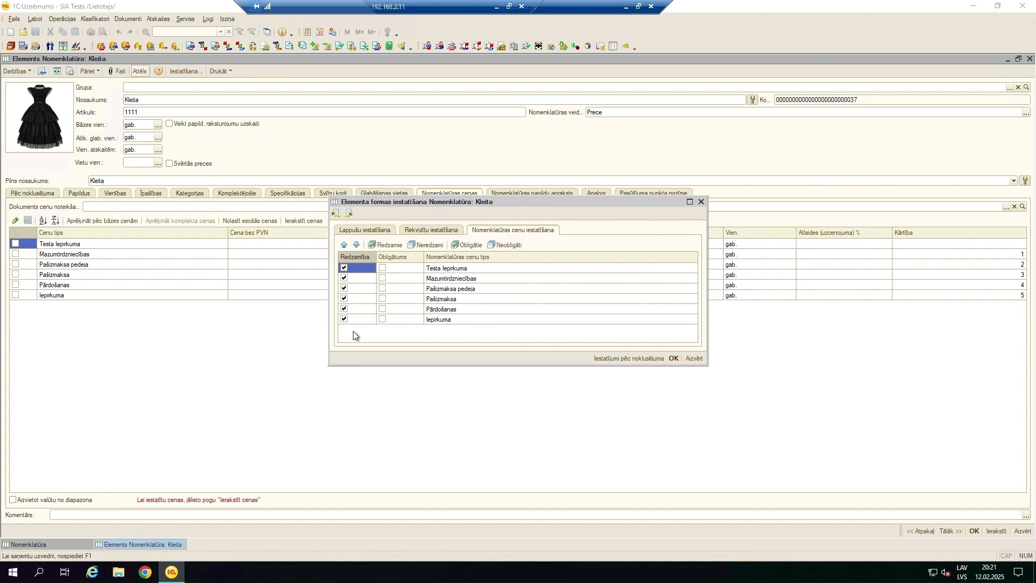
pyautogui.click(344, 278)
pyautogui.click(345, 288)
pyautogui.click(345, 298)
pyautogui.click(344, 319)
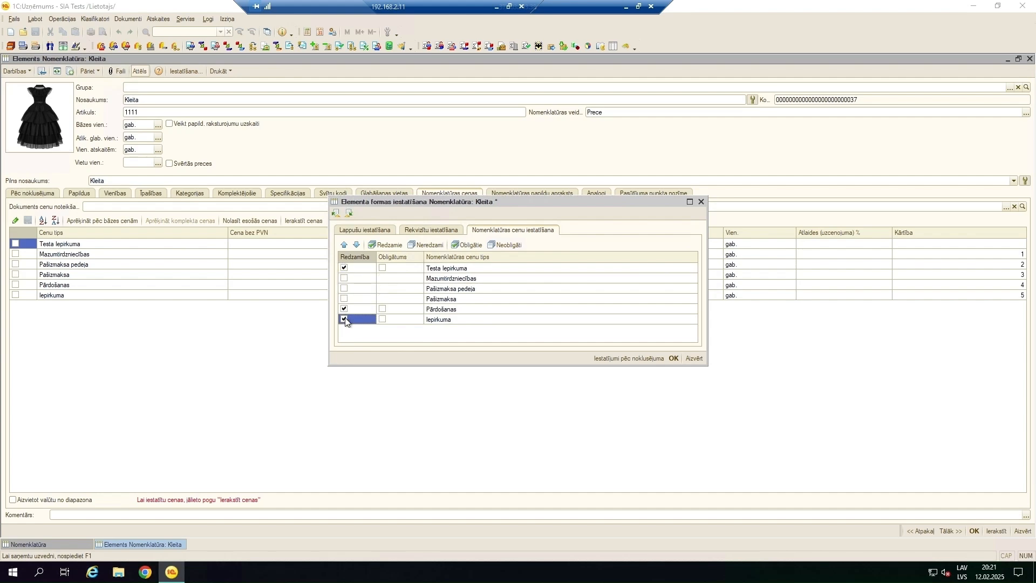
pyautogui.click(674, 359)
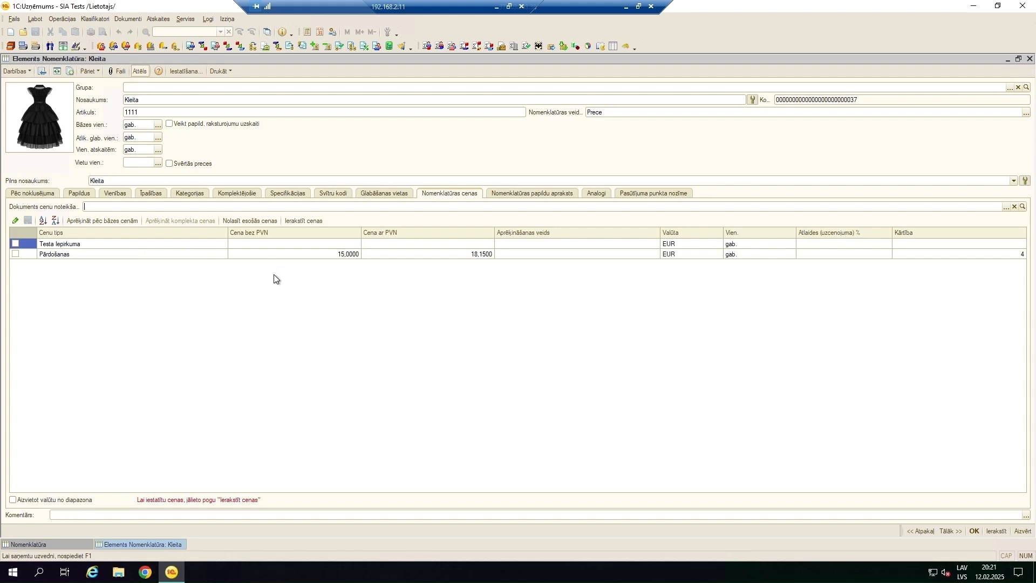
# Set Kleita's prices without VAT to 10 for Testa Iepirkuma and 20 for Pārdošanas
pyautogui.doubleClick(282, 245)
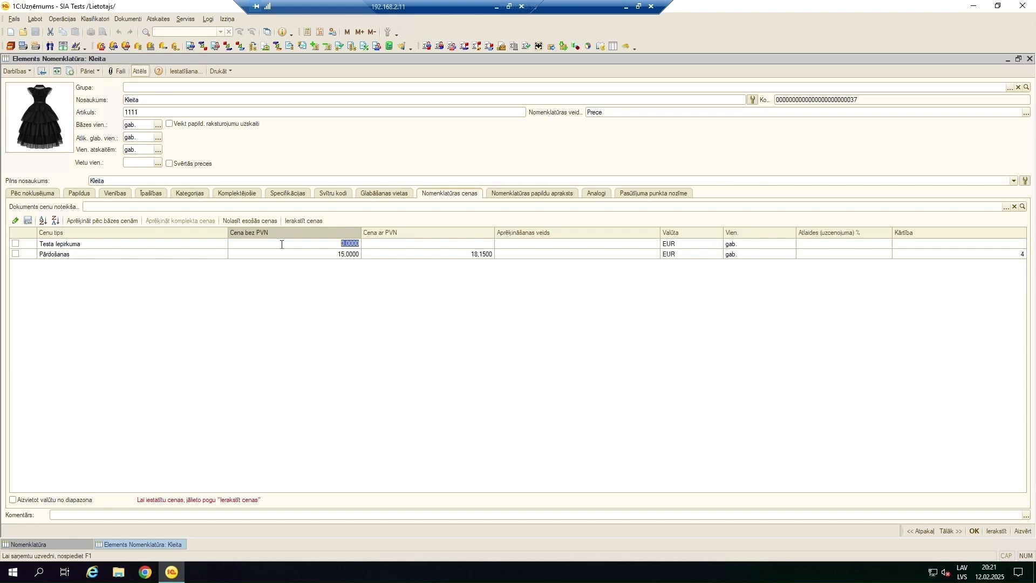
pyautogui.write('10')
pyautogui.press('Return')
pyautogui.doubleClick(305, 256)
pyautogui.write('20')
pyautogui.press('Return')
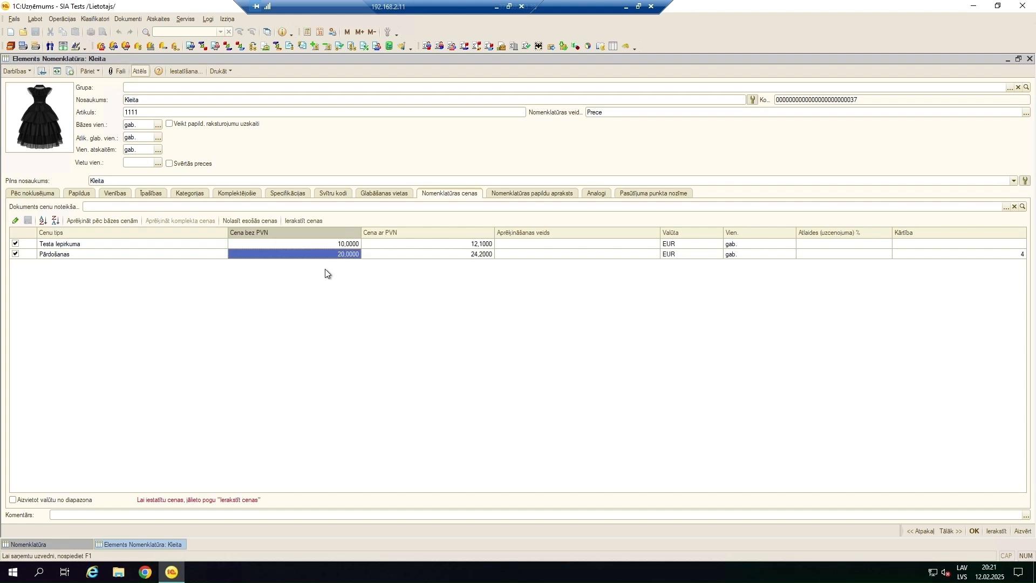
# Record Kleita's marked prices, agreeing to create new Nomenklatūras cenu uzstādīšana documents, and save and close the item
pyautogui.click(409, 255)
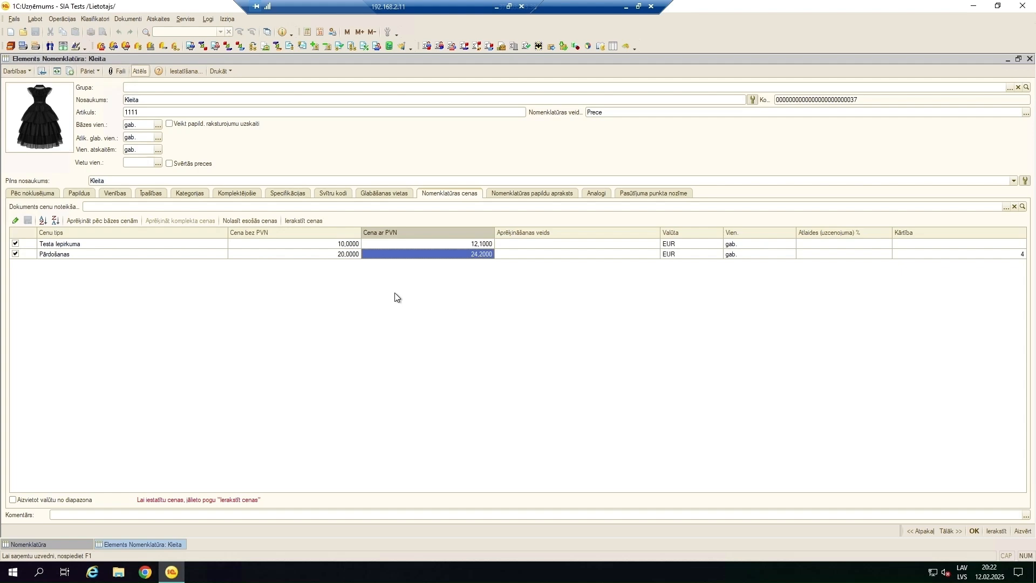
pyautogui.click(454, 244)
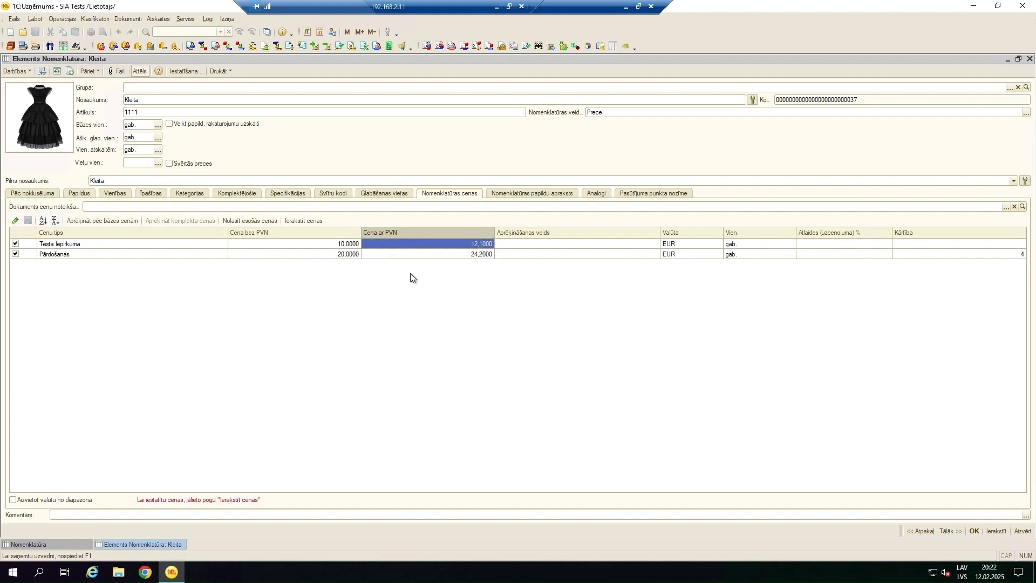
pyautogui.click(321, 244)
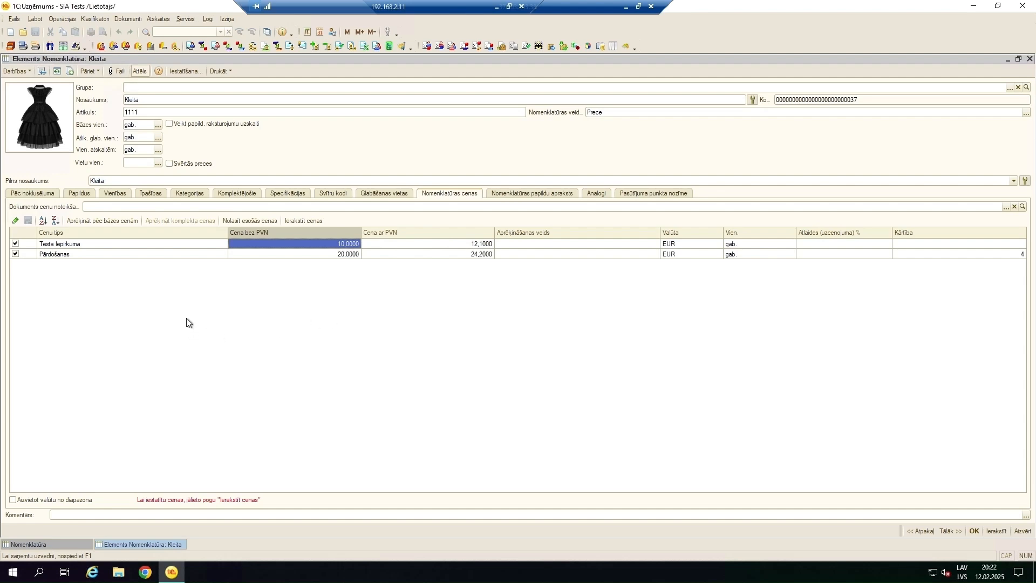
pyautogui.click(15, 253)
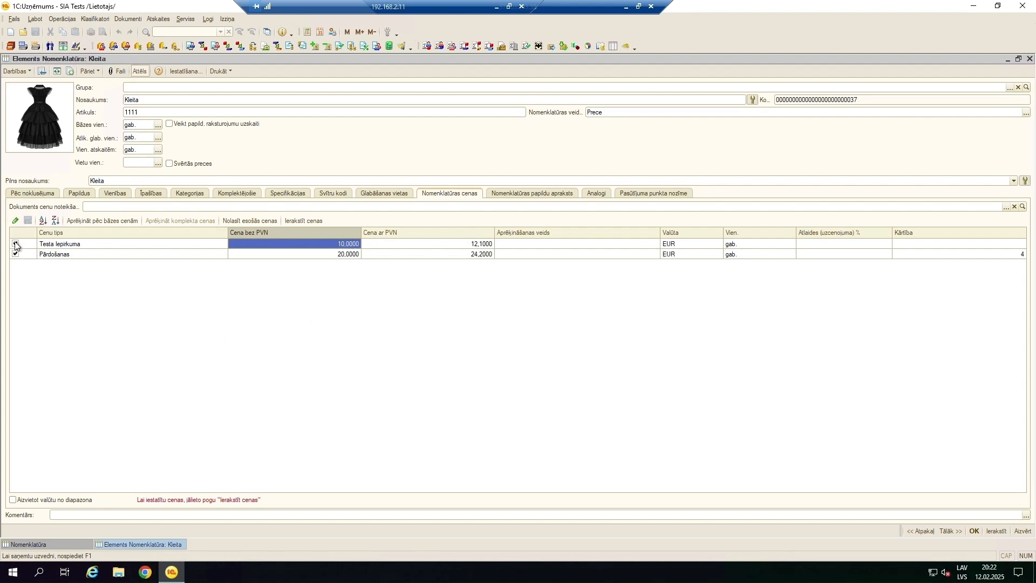
pyautogui.click(312, 218)
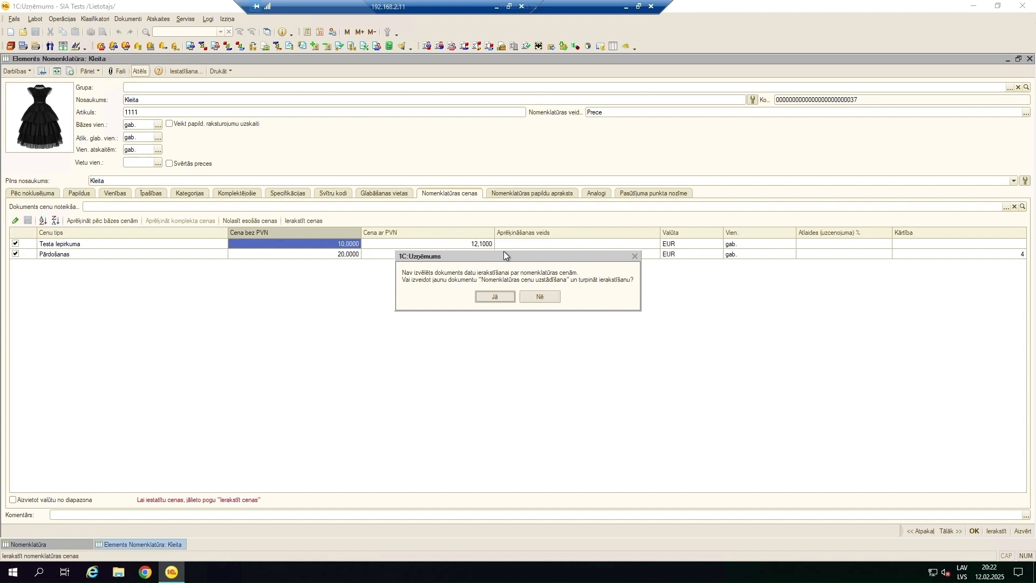
pyautogui.click(504, 296)
pyautogui.click(501, 299)
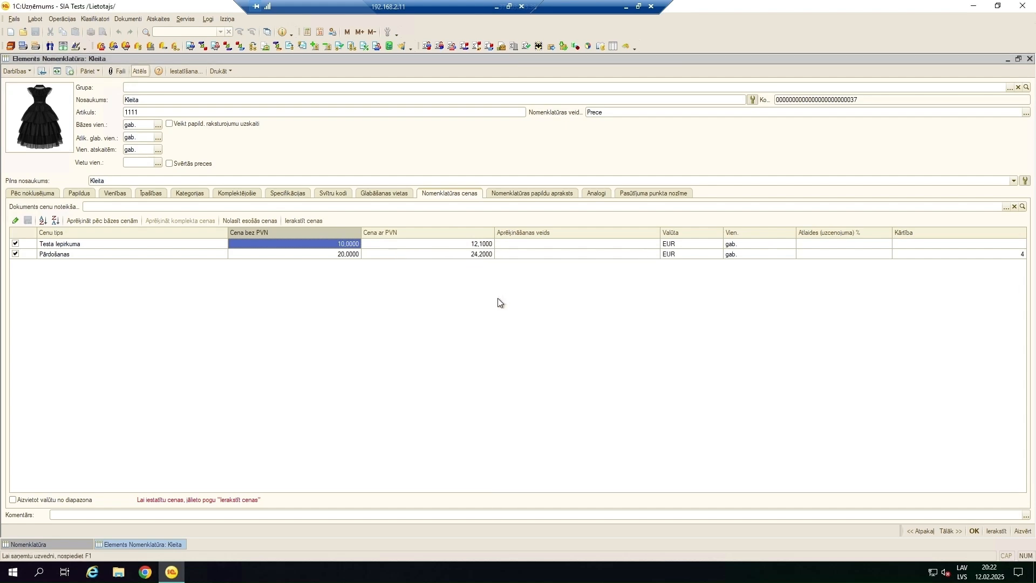
pyautogui.click(974, 532)
# Reopen the item Kleita to check its recorded prices, and return to the Nomenklatūra list
pyautogui.doubleClick(259, 193)
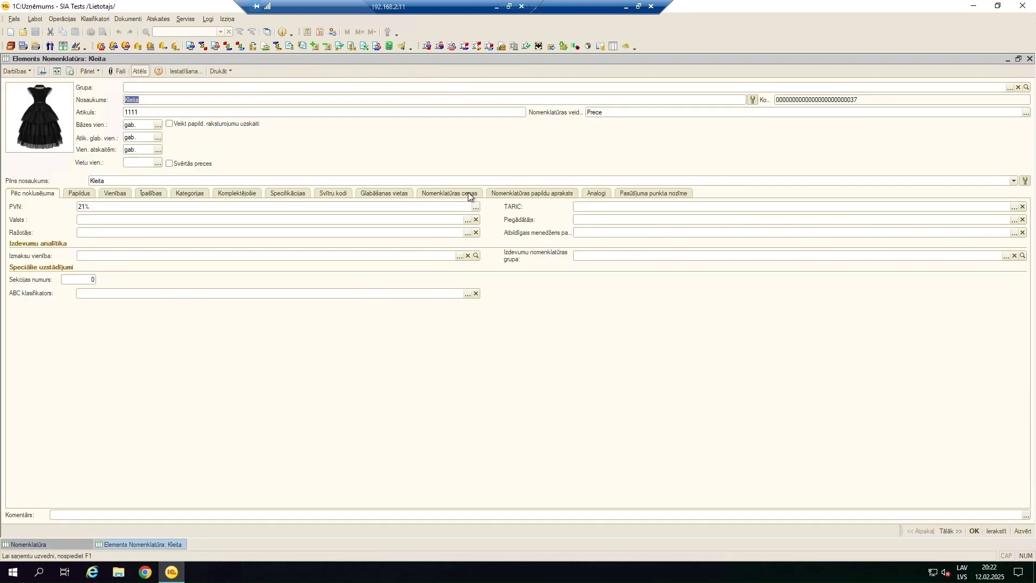
pyautogui.click(468, 195)
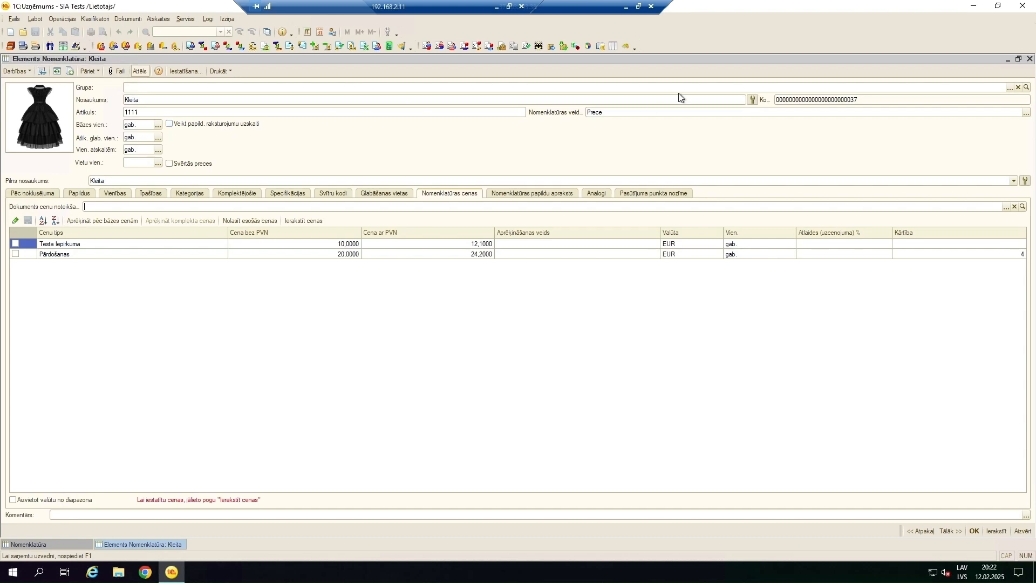
pyautogui.click(1029, 59)
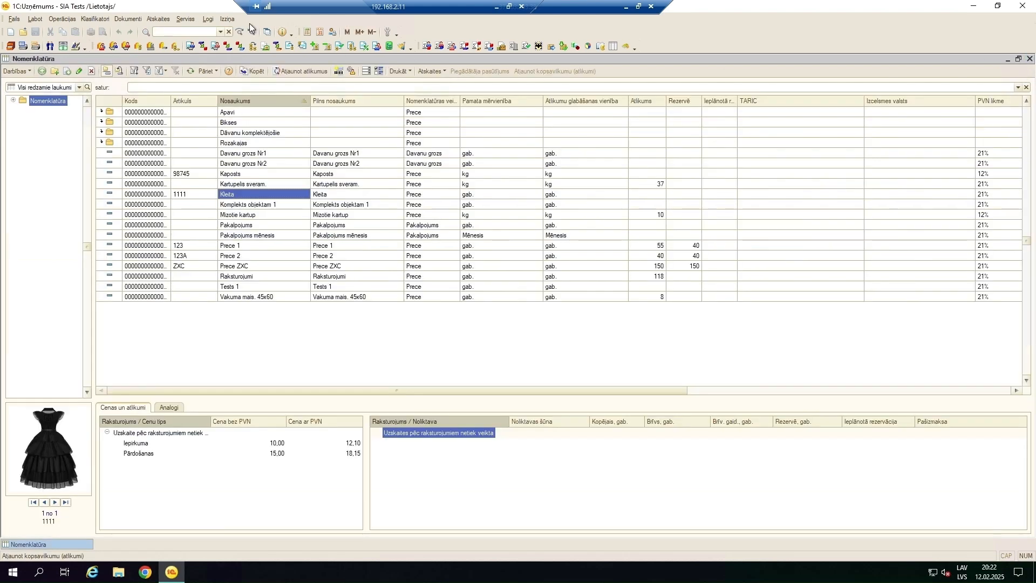
# Open the Nomenklatūras cenu uzstādīšana document list and look over its most recent price documents
pyautogui.click(135, 21)
pyautogui.moveTo(160, 110)
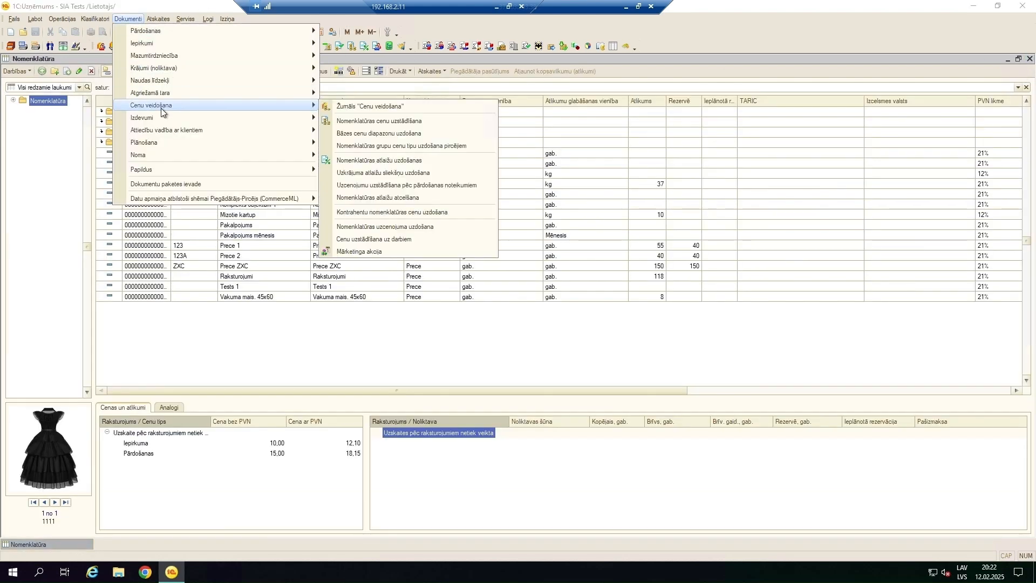
pyautogui.click(406, 120)
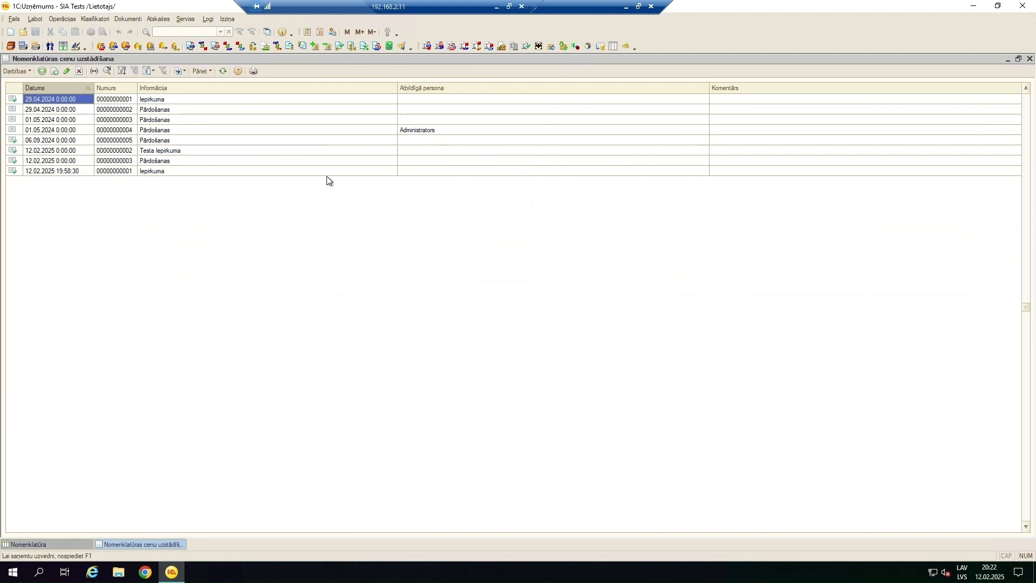
pyautogui.click(163, 172)
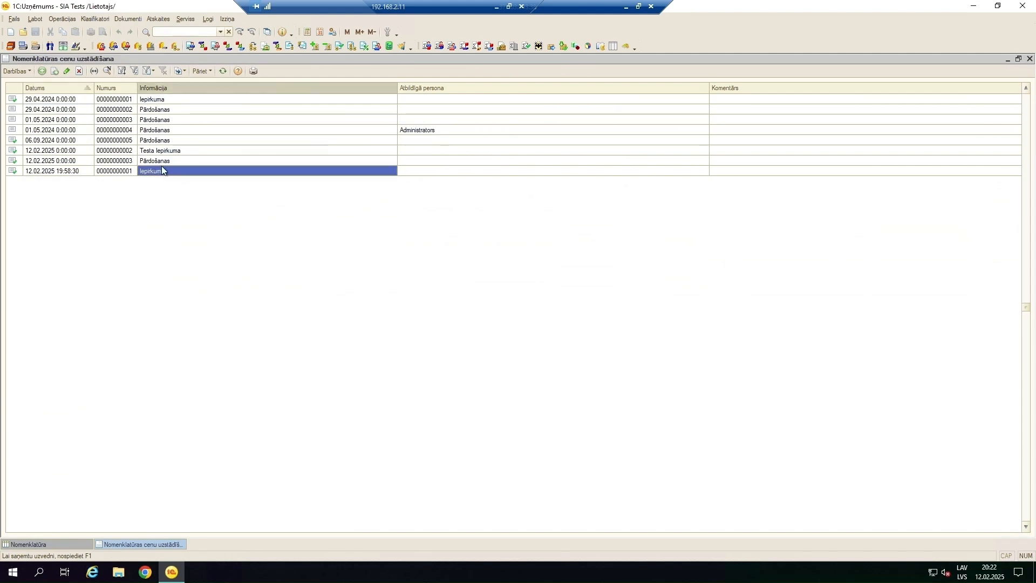
pyautogui.press('Up')
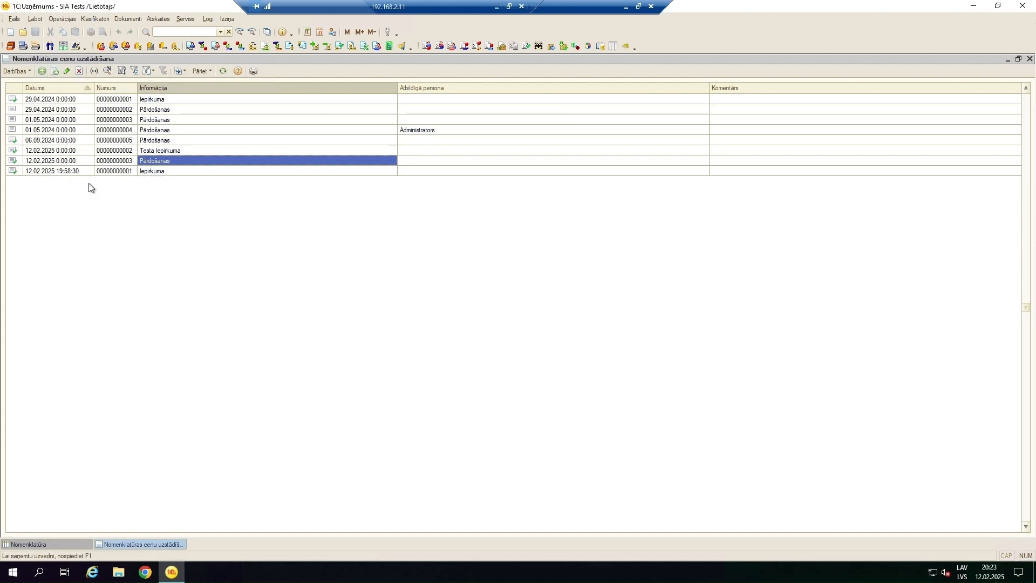
# Create a new Nomenklatūras cenu uzstādīšana document and choose Testa Iepirkuma as its price type
pyautogui.click(22, 75)
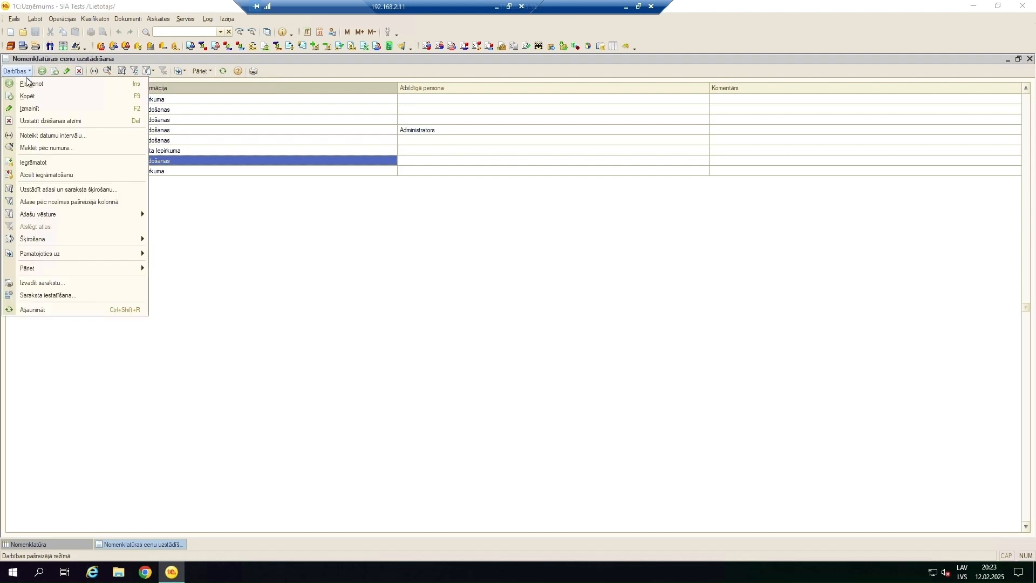
pyautogui.click(24, 81)
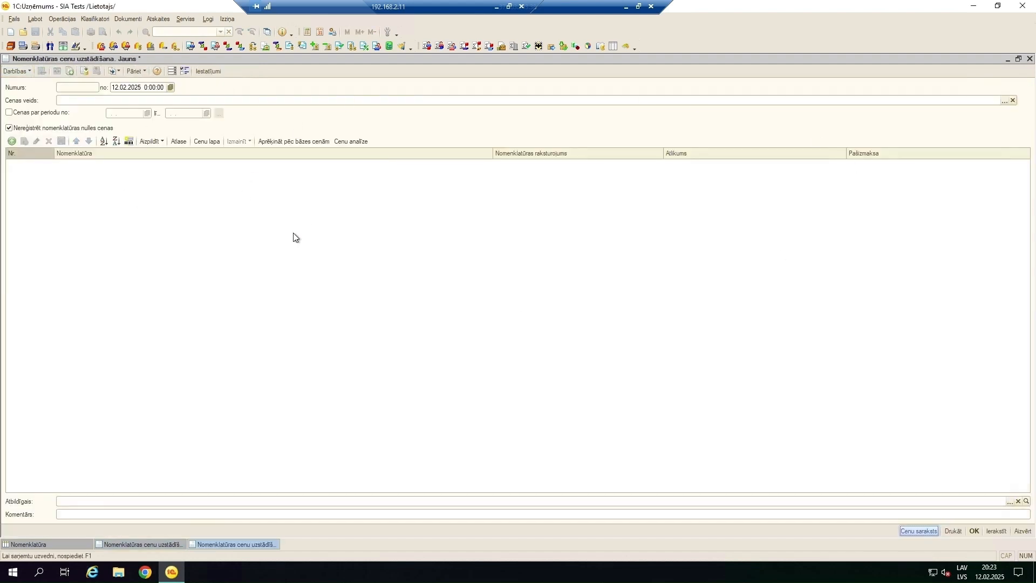
pyautogui.click(111, 88)
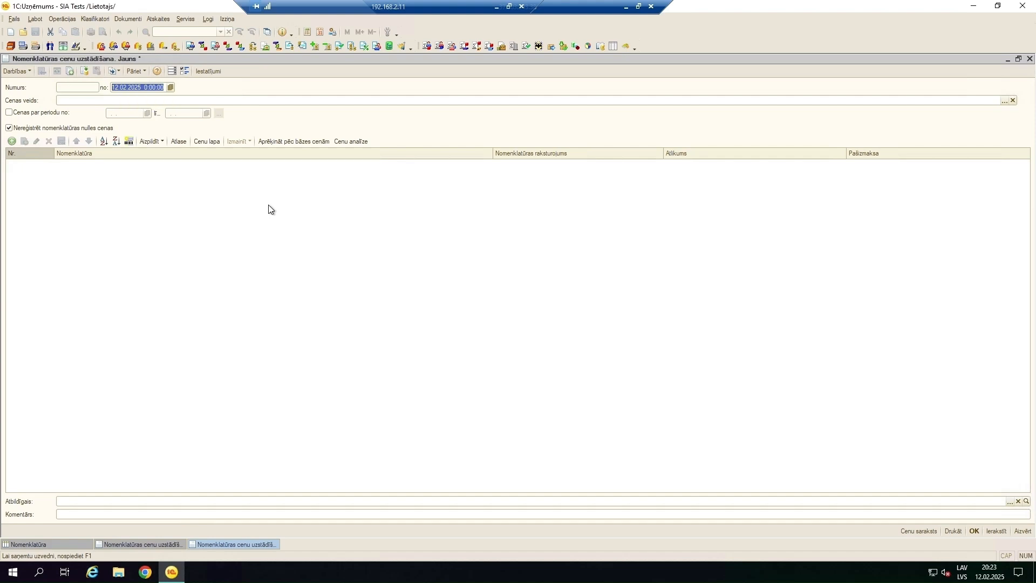
pyautogui.hotkey('shift', 'Tab')
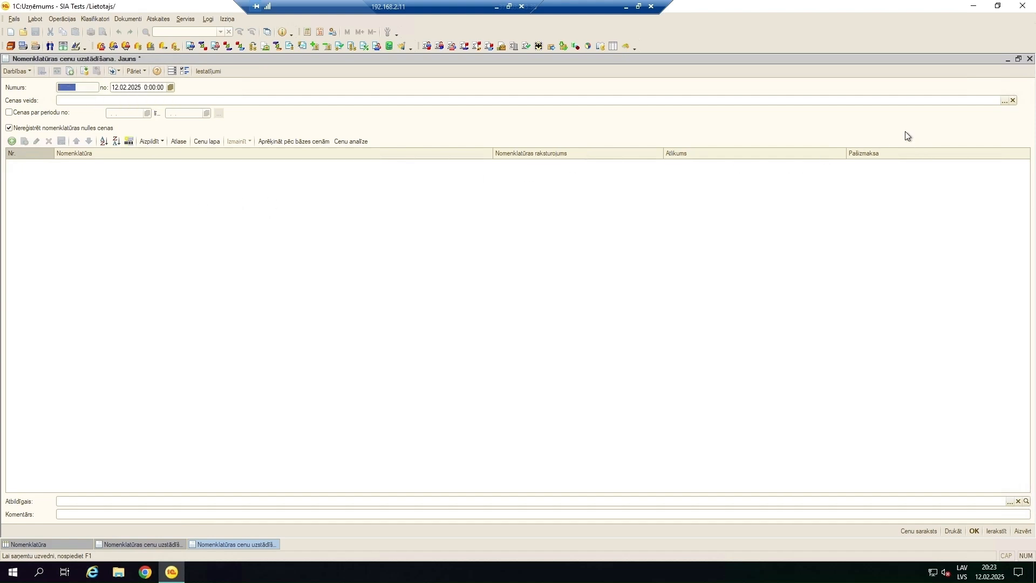
pyautogui.click(1004, 100)
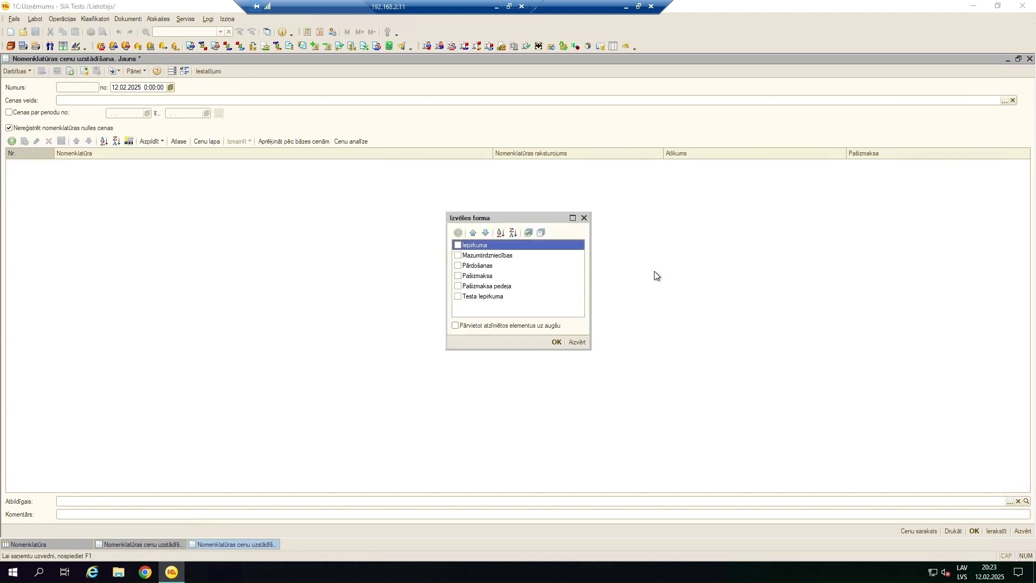
pyautogui.click(458, 297)
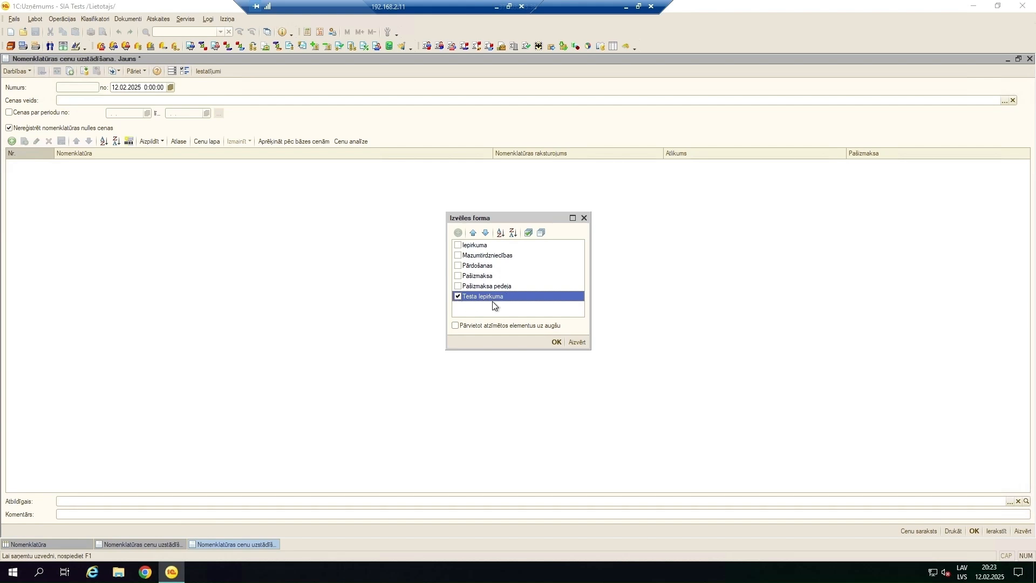
pyautogui.click(557, 342)
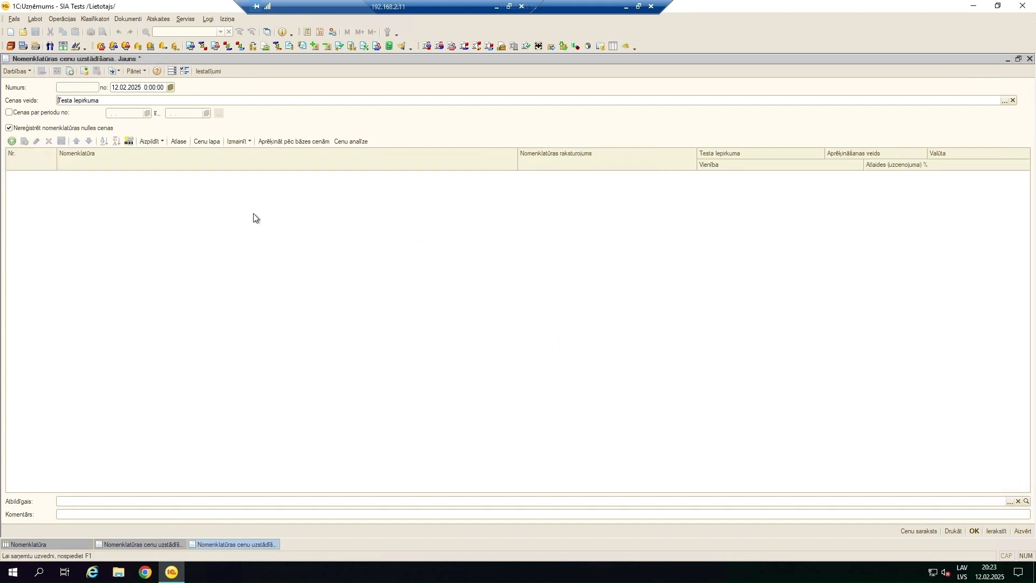
# Try out the Cenas par periodu no option and its date fields, leaving the option disabled
pyautogui.click(20, 113)
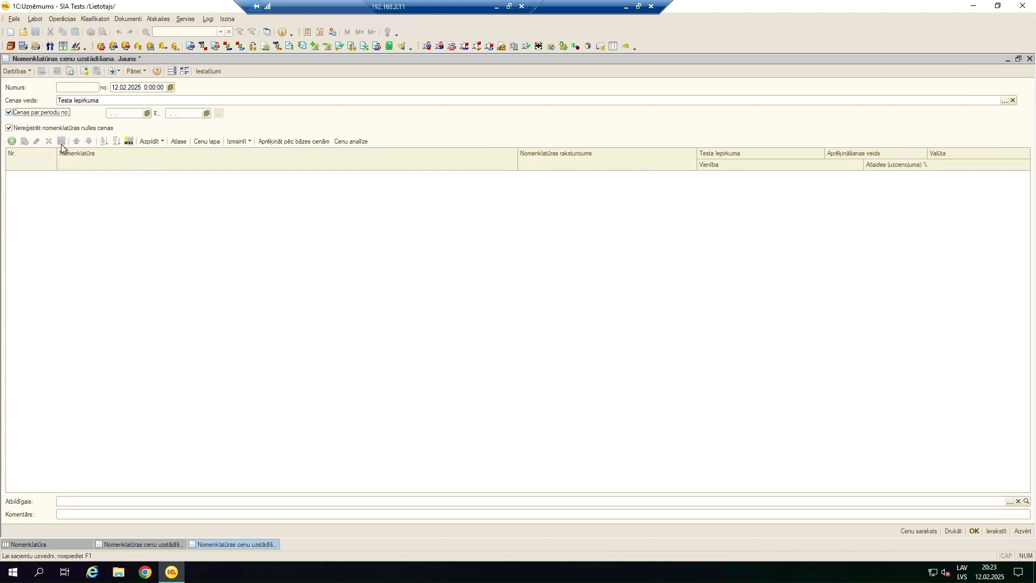
pyautogui.click(113, 112)
pyautogui.press('Tab')
pyautogui.click(58, 114)
# Add a row to the price document's table and select Kleita as its item
pyautogui.click(53, 180)
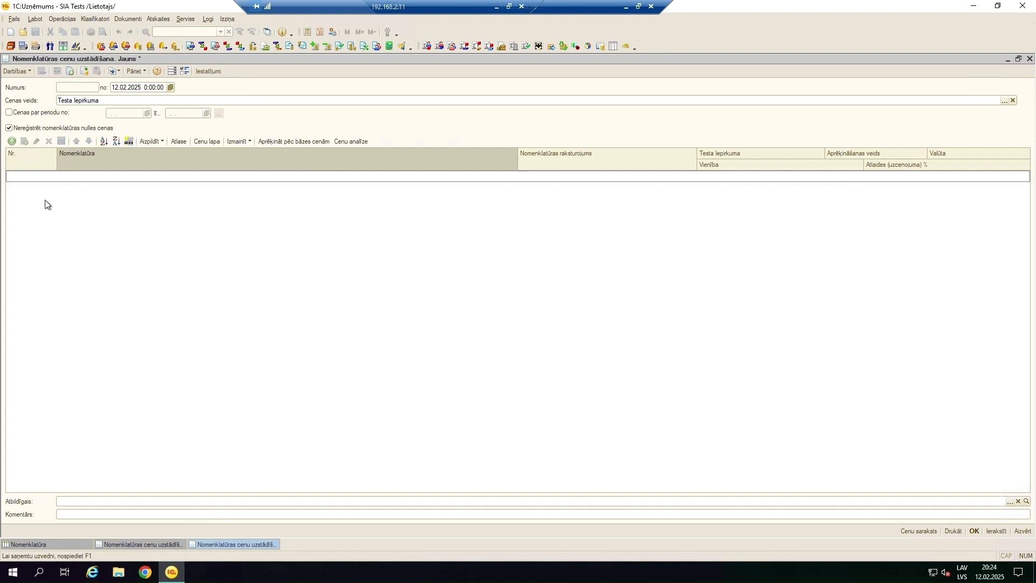
pyautogui.click(11, 142)
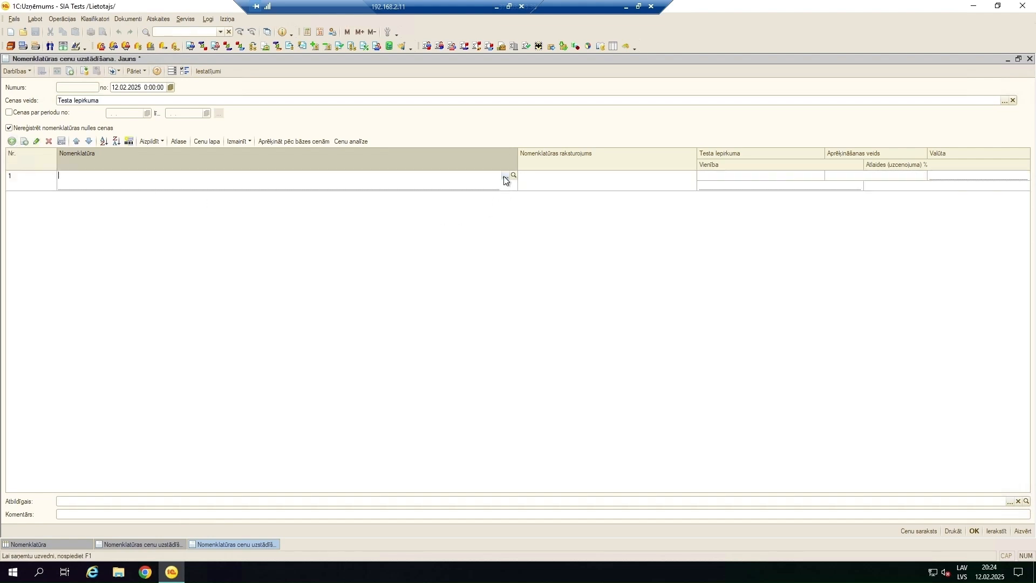
pyautogui.click(505, 176)
pyautogui.press('Escape')
pyautogui.write('kleitae')
pyautogui.press('BackSpace')
pyautogui.press('BackSpace')
pyautogui.press('Return')
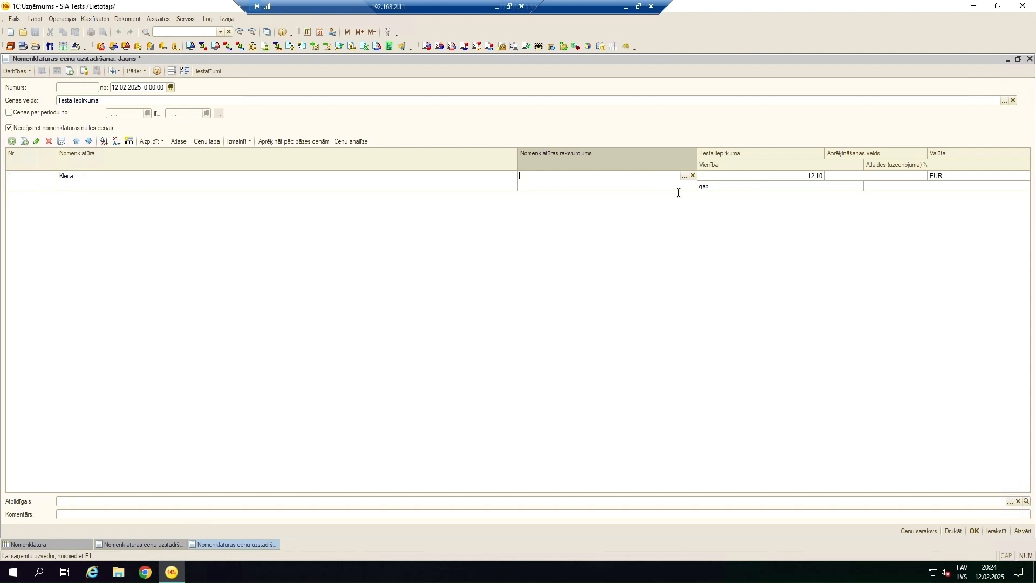
# Delete the Kleita row from the price document's table
pyautogui.click(775, 177)
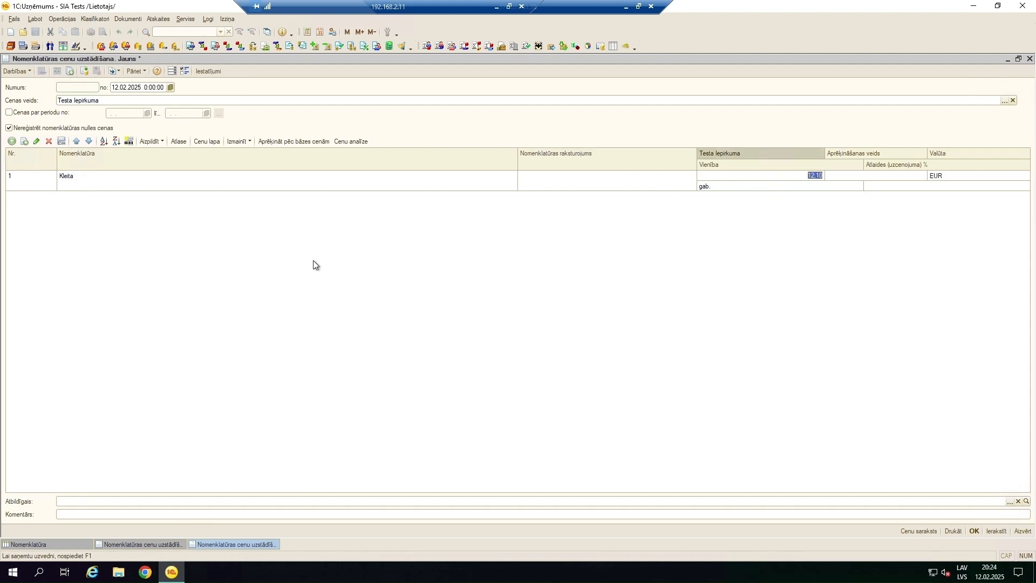
pyautogui.click(49, 142)
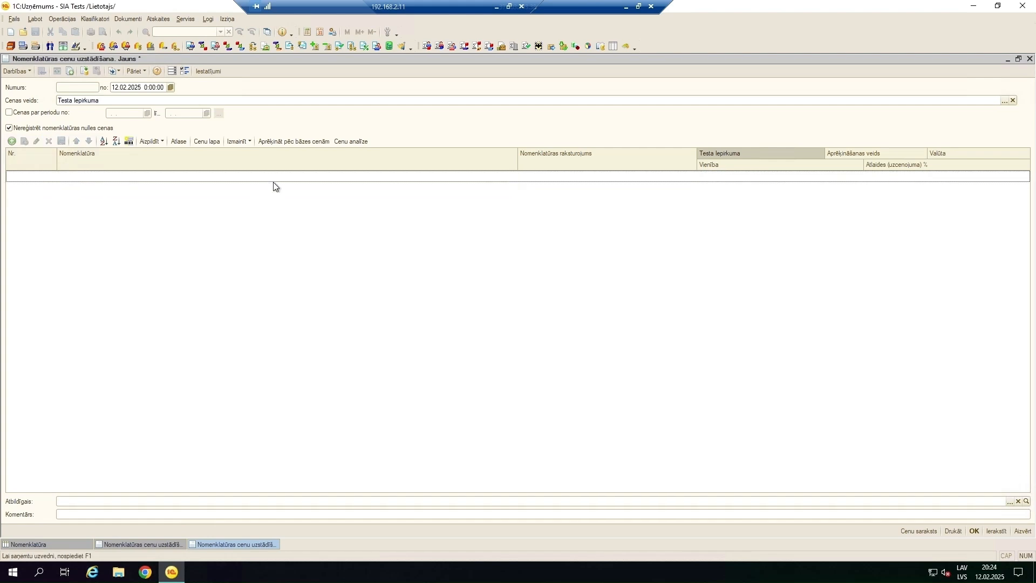
# Add Kleita through the Atlase item picker, accepting its stock and price display parameters and the offered quantity and price
pyautogui.click(174, 144)
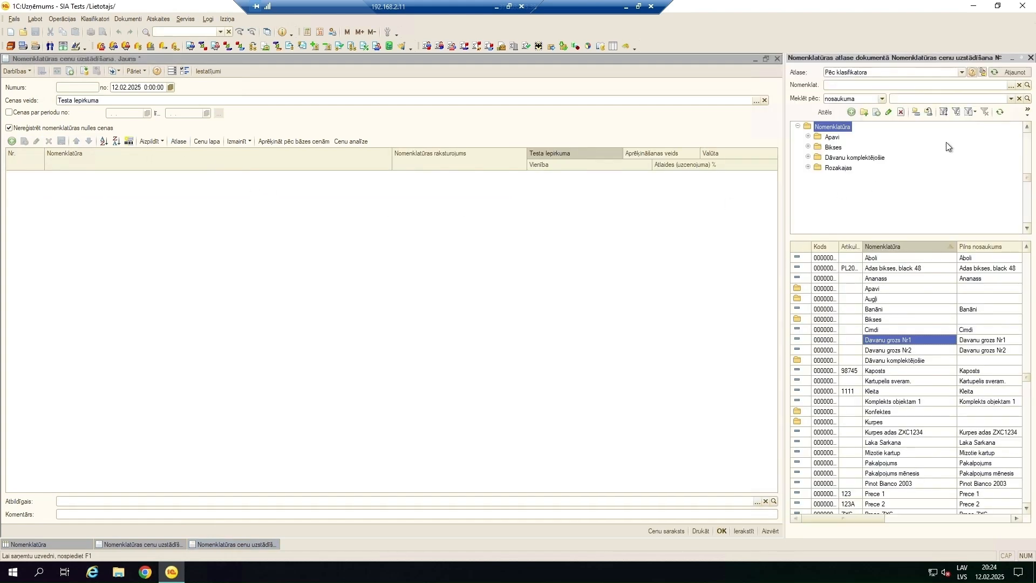
pyautogui.click(983, 72)
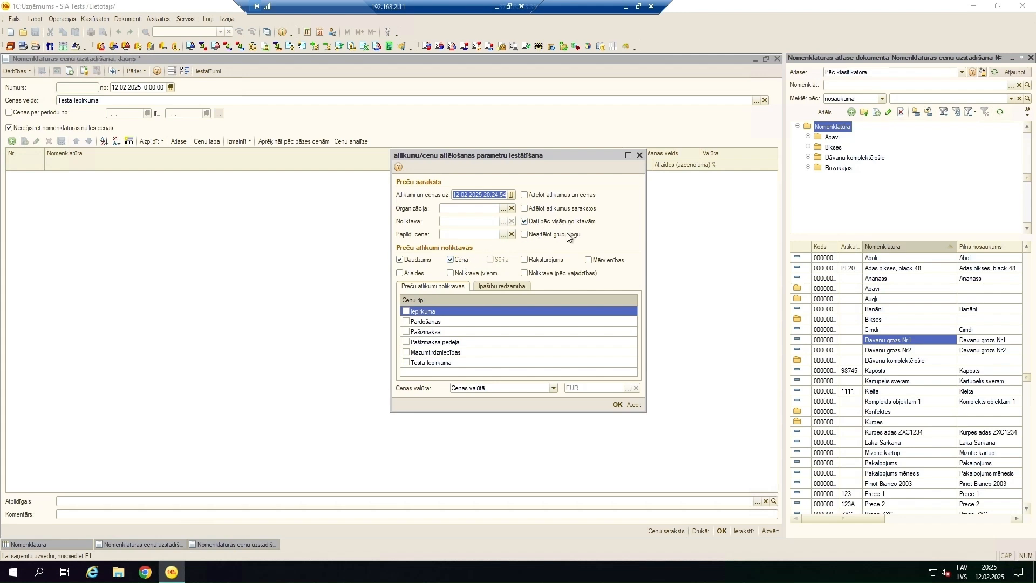
pyautogui.click(618, 405)
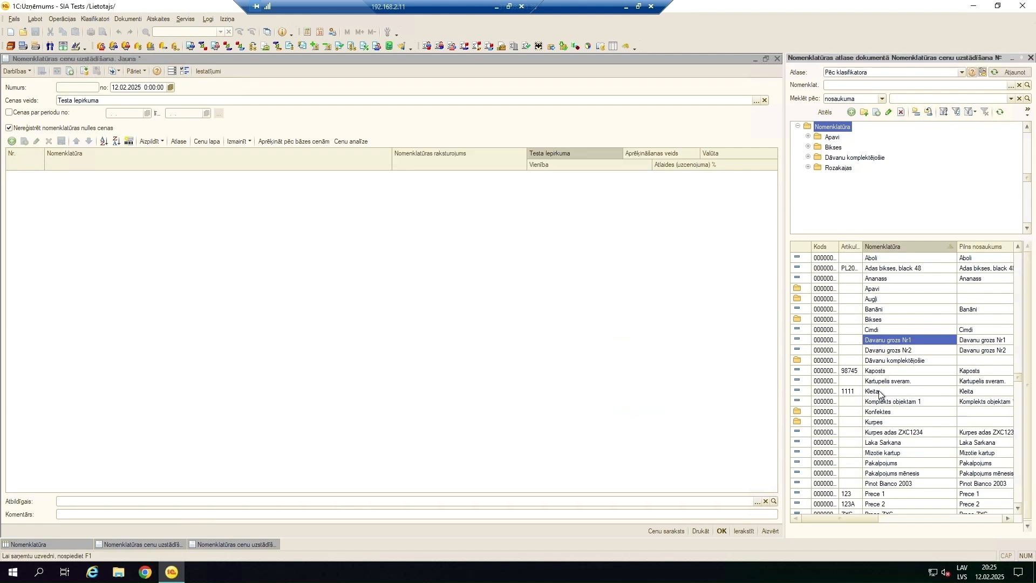
pyautogui.click(877, 393)
pyautogui.doubleClick(876, 393)
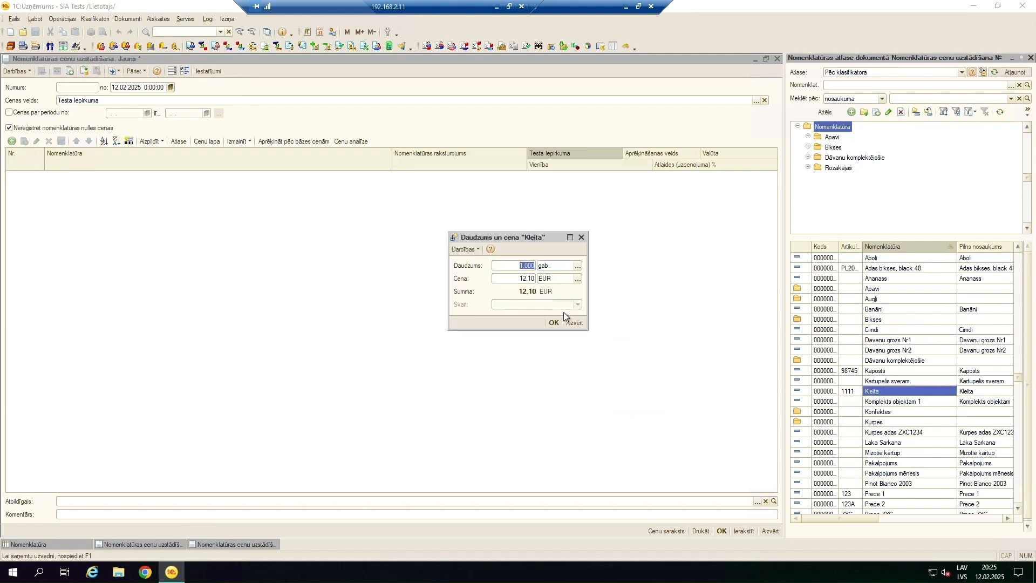
pyautogui.click(515, 267)
pyautogui.press('Tab')
pyautogui.click(552, 323)
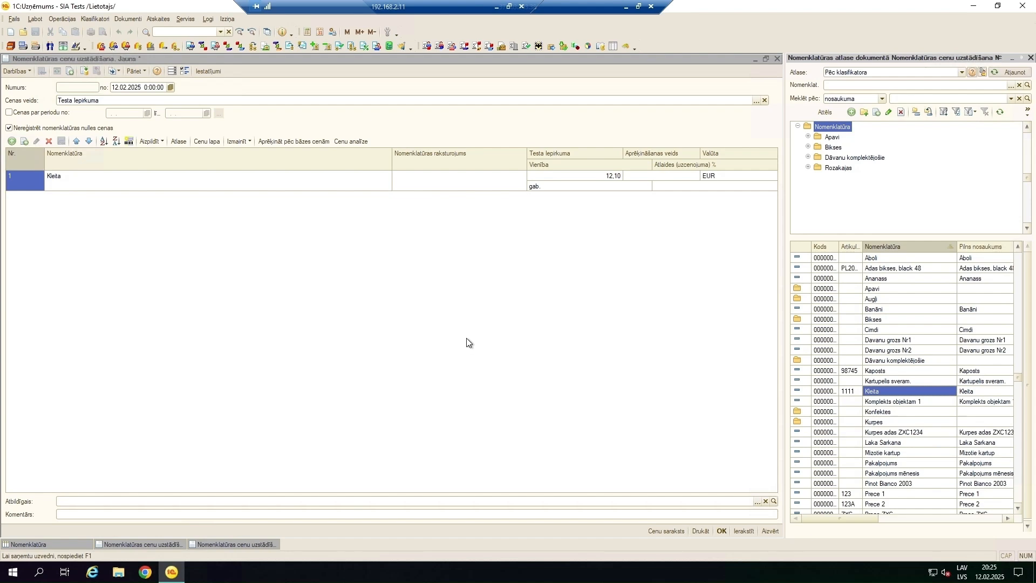
# Check the added Kleita row's price and unit fields, then delete the row and close the item picker
pyautogui.doubleClick(600, 175)
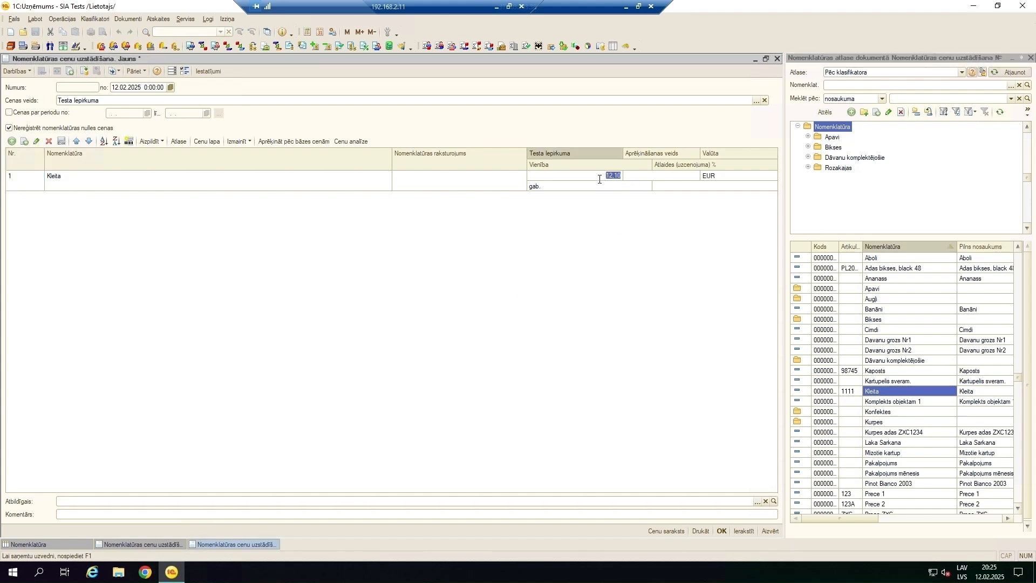
pyautogui.click(683, 178)
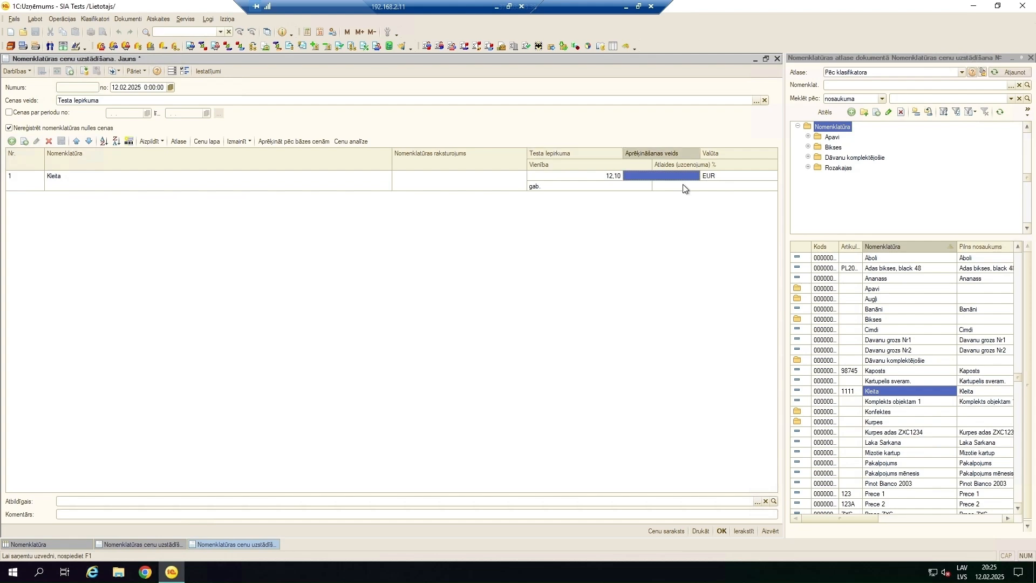
pyautogui.click(603, 189)
pyautogui.click(640, 218)
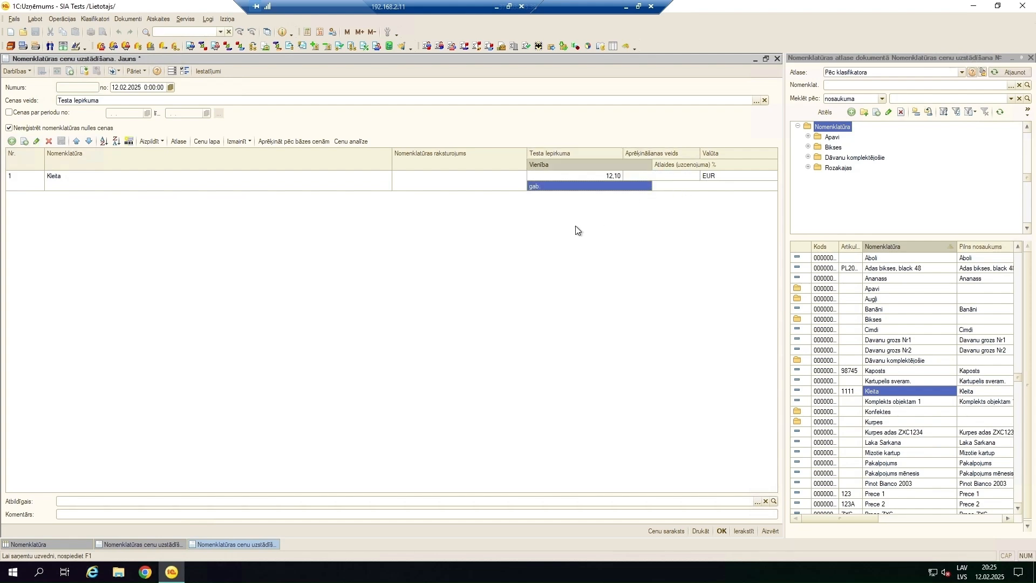
pyautogui.click(49, 141)
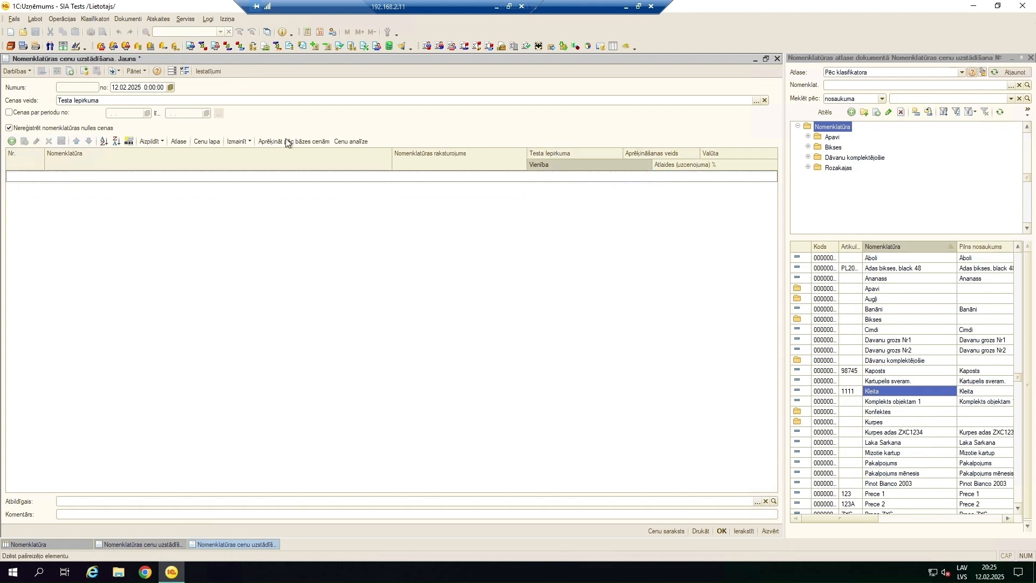
pyautogui.click(1031, 58)
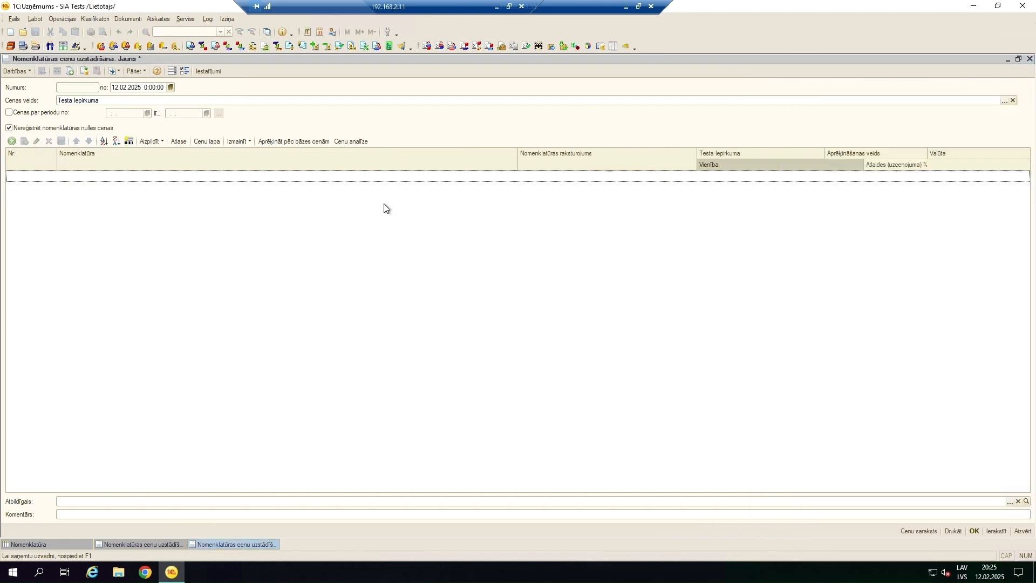
# Fill the price table using Aizpildīt pēc nomenklatūras cenām, filtered by the Testa Iepirkuma price type
pyautogui.click(147, 142)
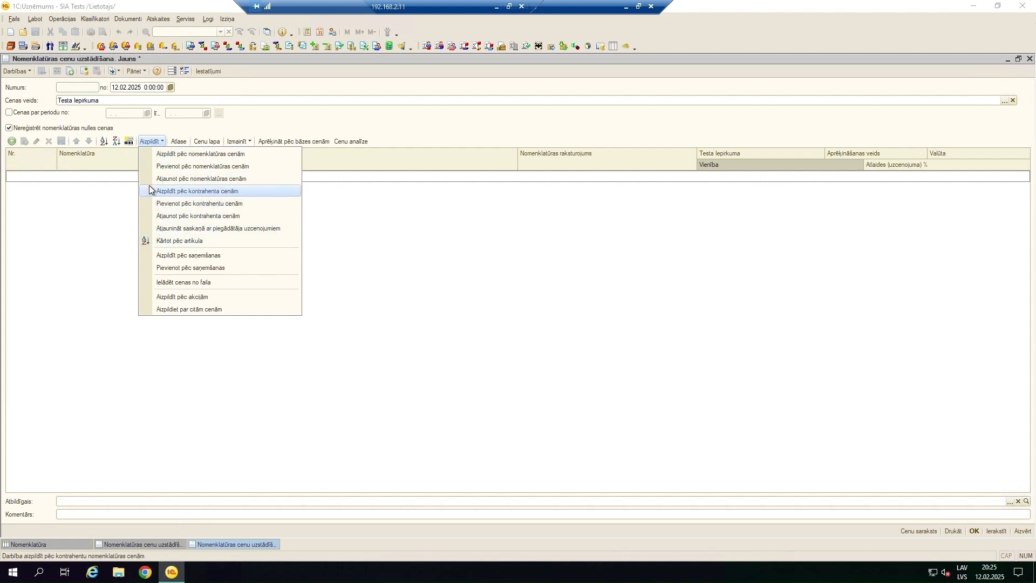
pyautogui.click(149, 154)
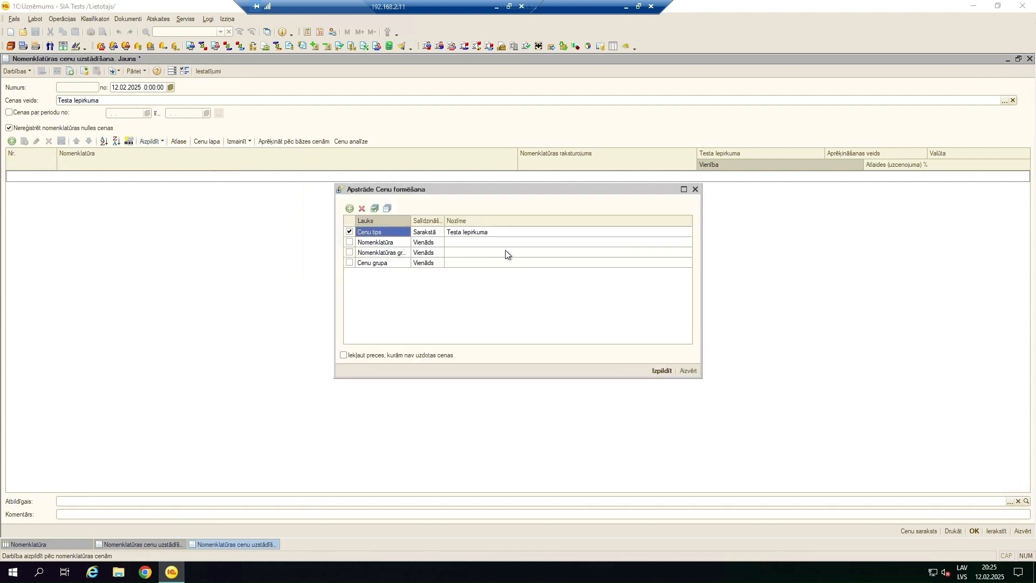
pyautogui.click(557, 235)
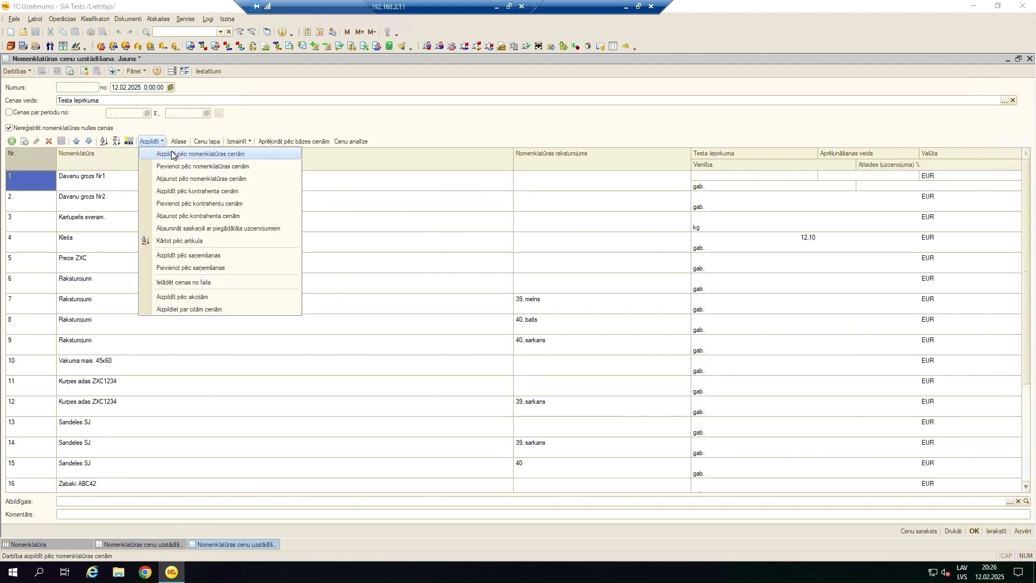
pyautogui.click(455, 241)
pyautogui.click(323, 207)
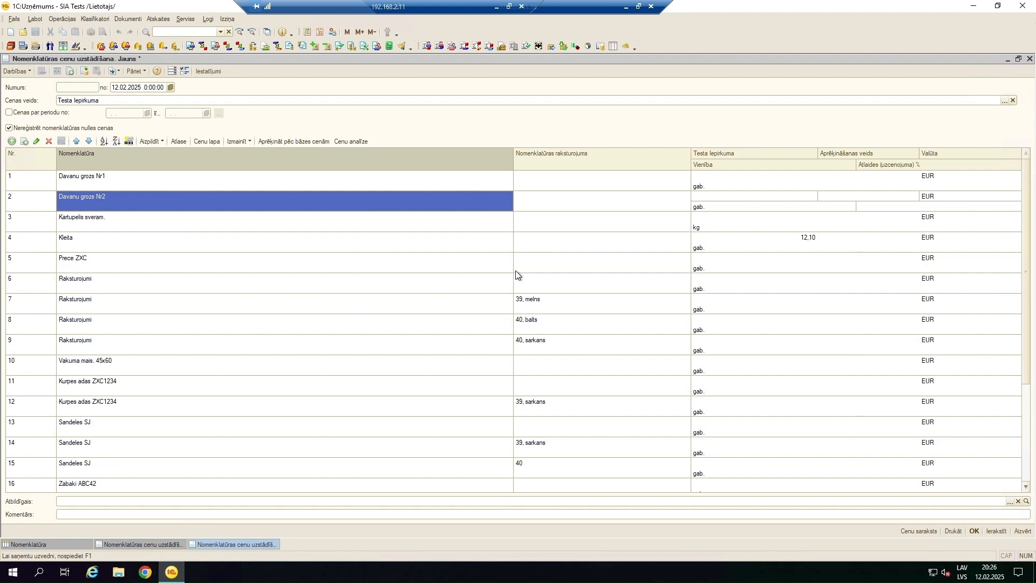
# Refill the cleared table using Aizpildīt pēc saņemšanas from the goods receipt dated 08.02.2025, without taking discounts into account
pyautogui.click(155, 142)
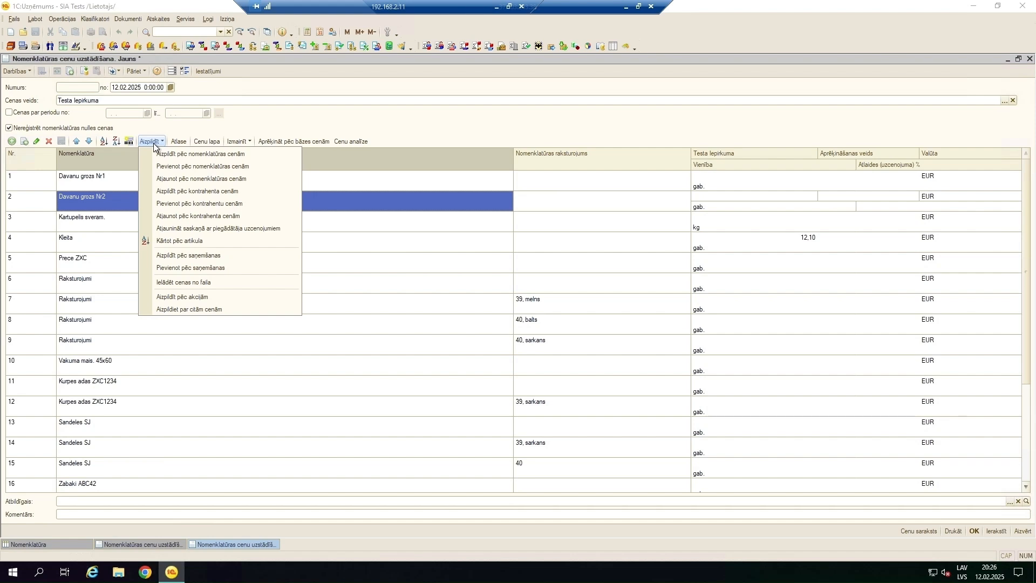
pyautogui.click(190, 255)
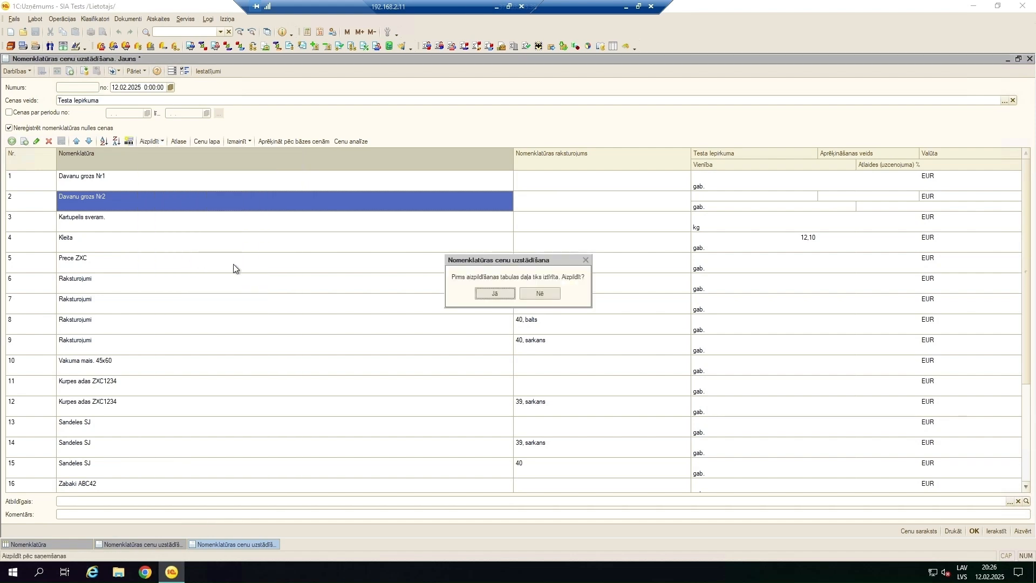
pyautogui.click(495, 294)
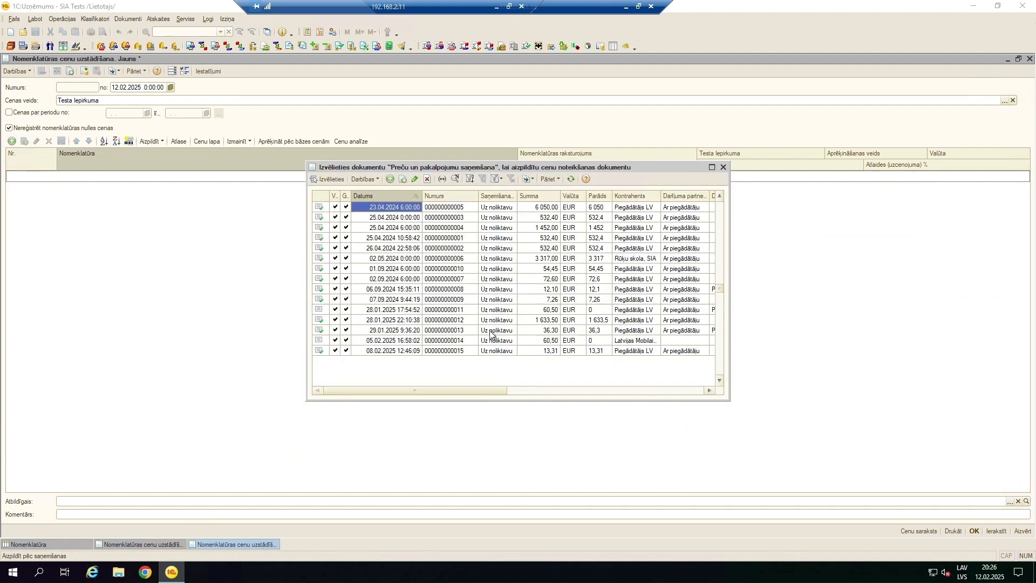
pyautogui.click(449, 351)
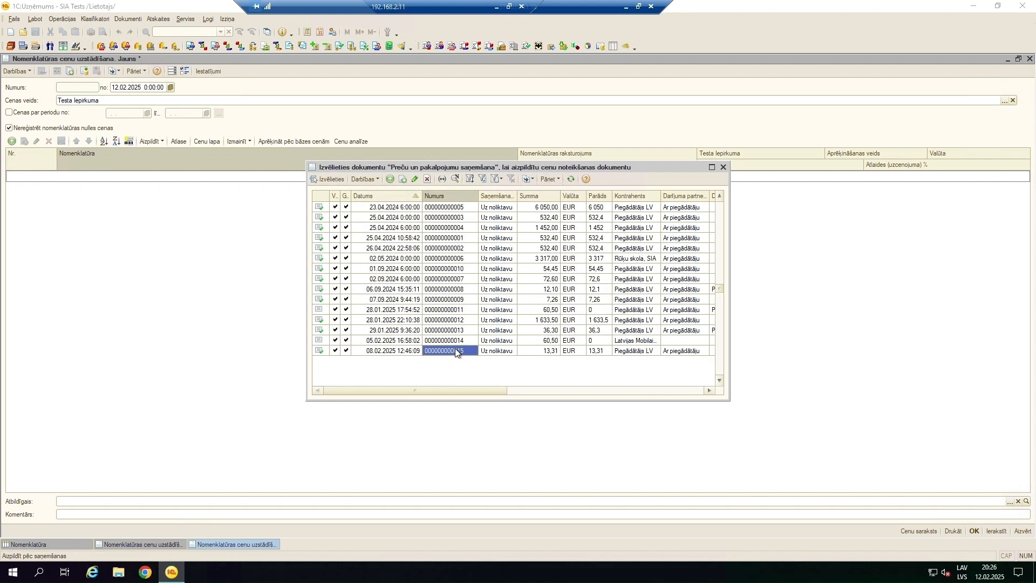
pyautogui.doubleClick(459, 348)
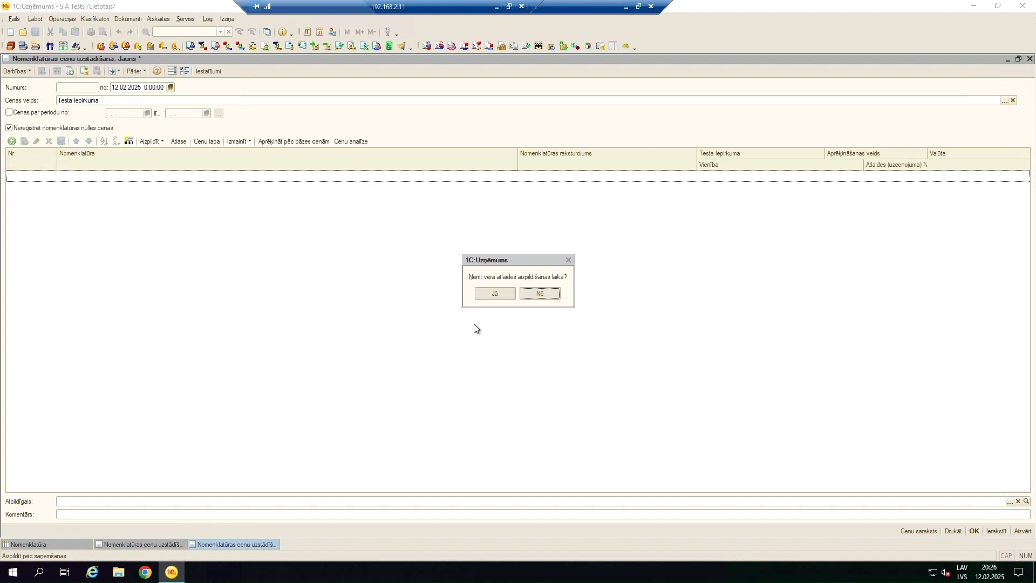
pyautogui.click(533, 294)
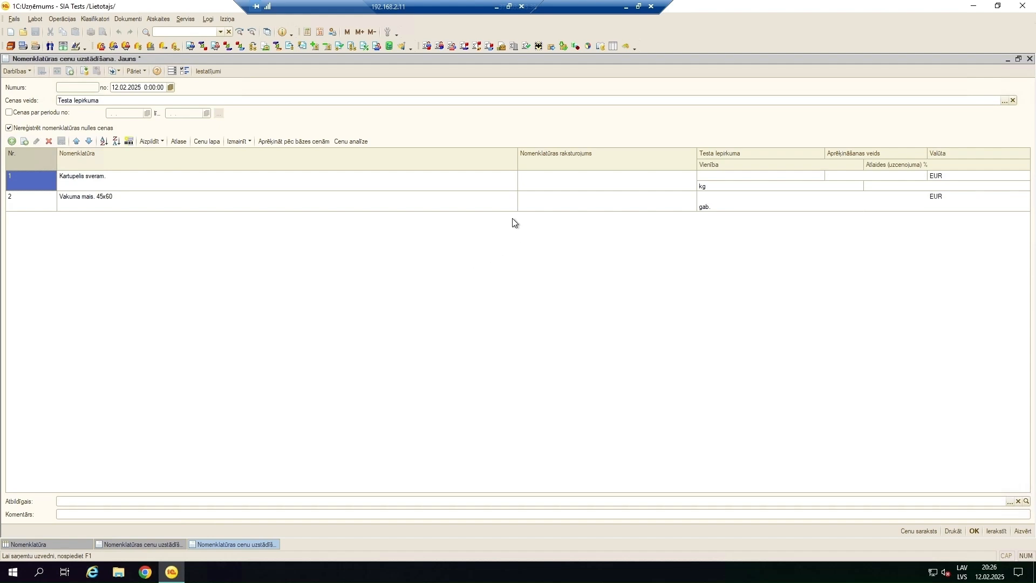
pyautogui.click(473, 187)
pyautogui.click(473, 204)
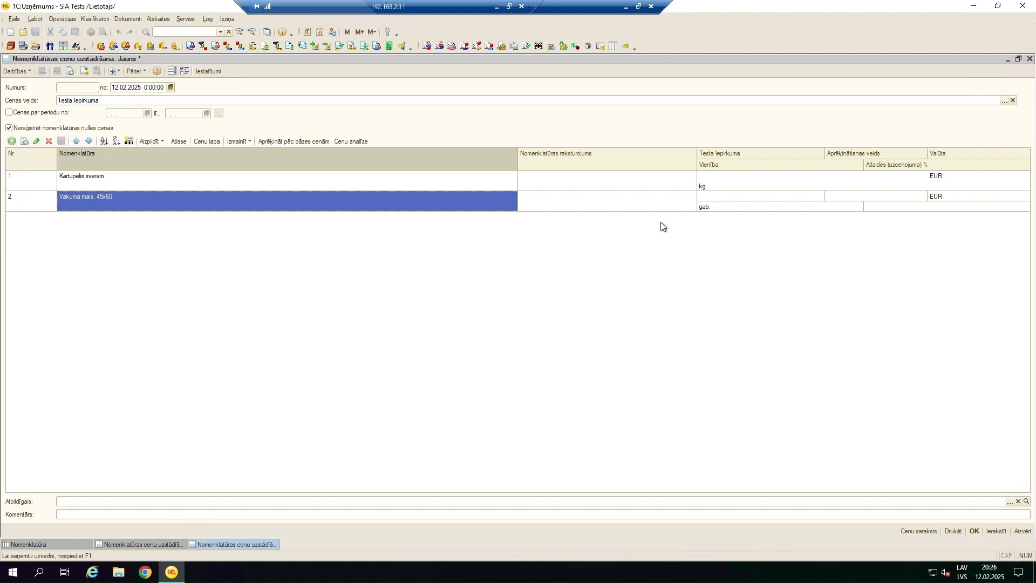
# Append items using Pievienot pēc saņemšanas from the goods receipt dated 29.01.2025, without taking discounts into account
pyautogui.click(160, 141)
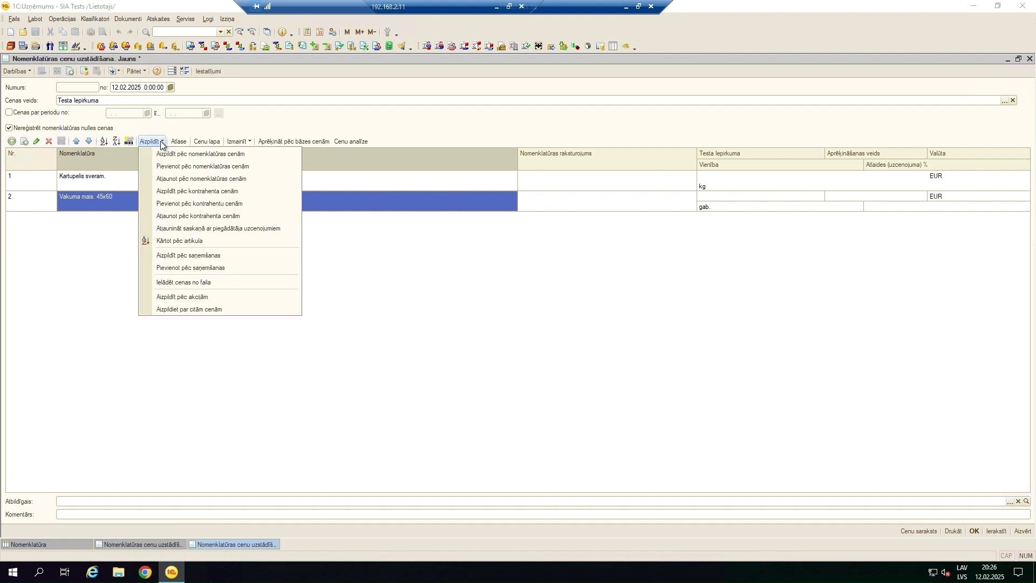
pyautogui.click(197, 268)
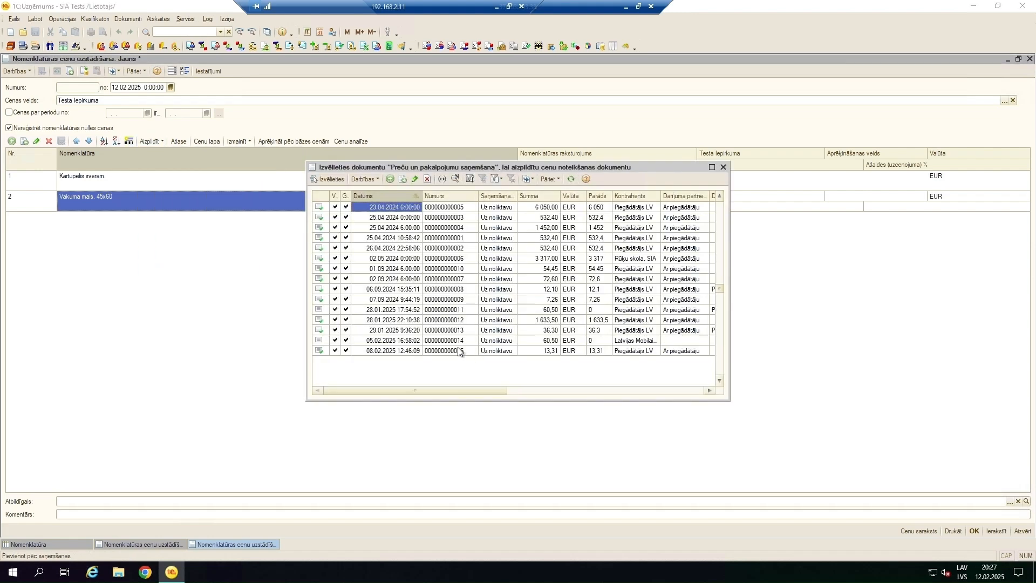
pyautogui.click(441, 331)
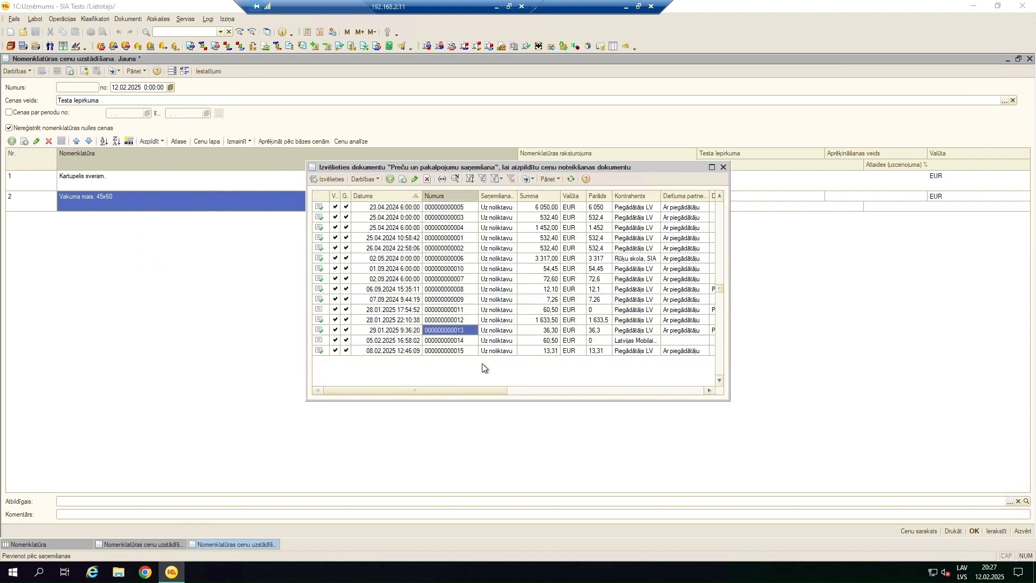
pyautogui.doubleClick(468, 331)
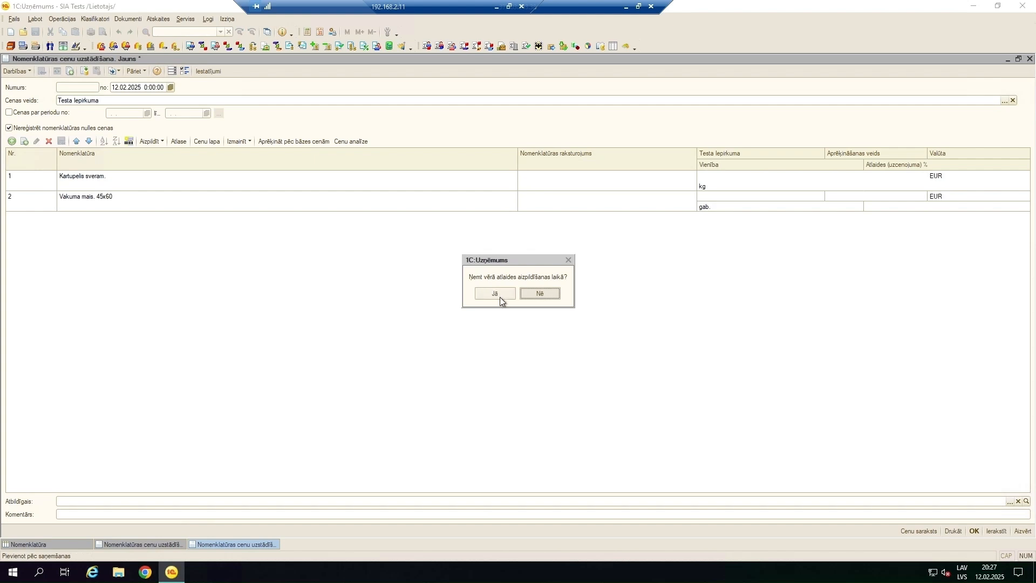
pyautogui.click(541, 295)
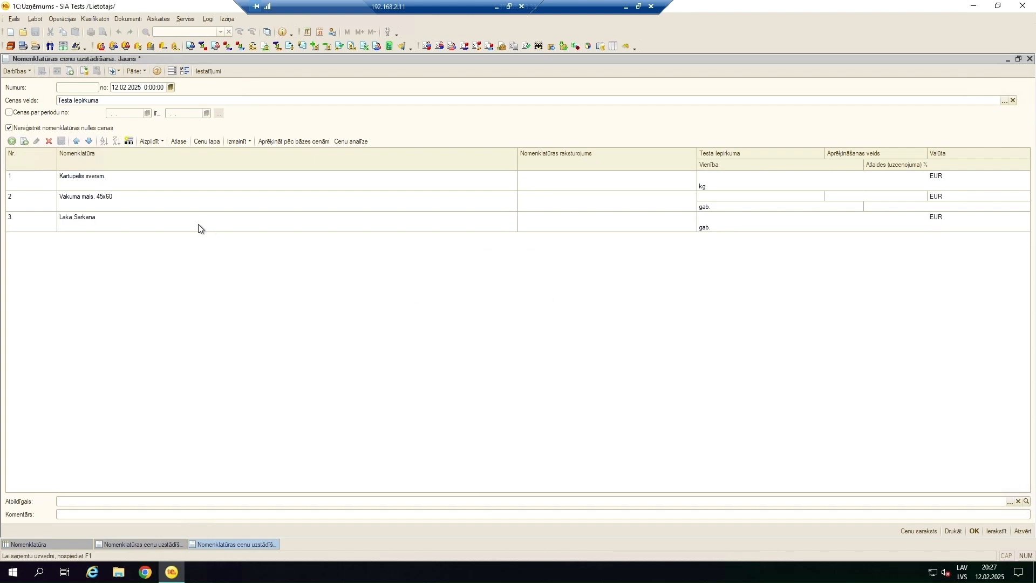
pyautogui.click(618, 228)
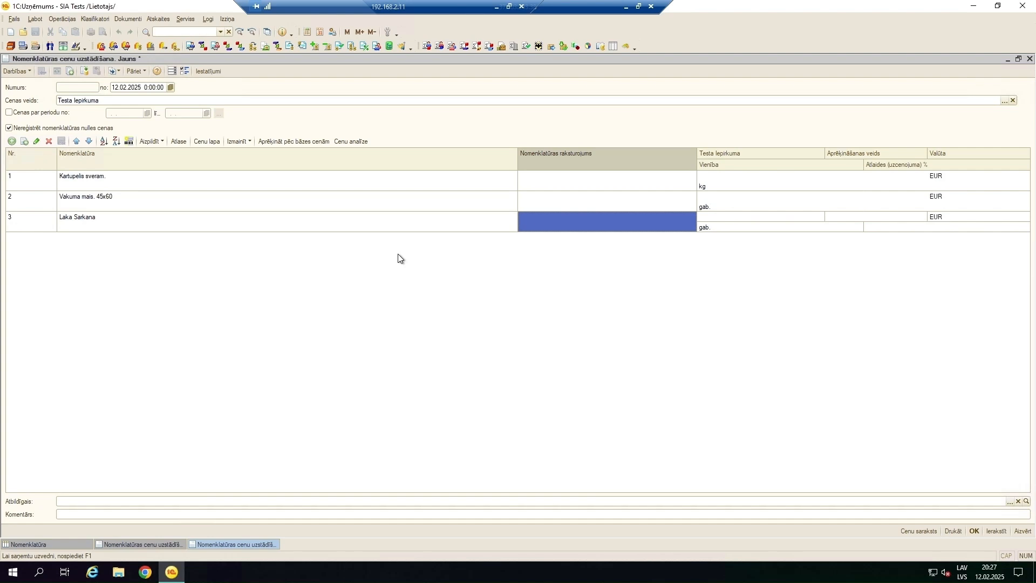
# Delete all three rows from the price table and look over the Aizpildīt options, including Ielādēt cenas no faila
pyautogui.click(50, 142)
pyautogui.click(50, 141)
pyautogui.click(49, 141)
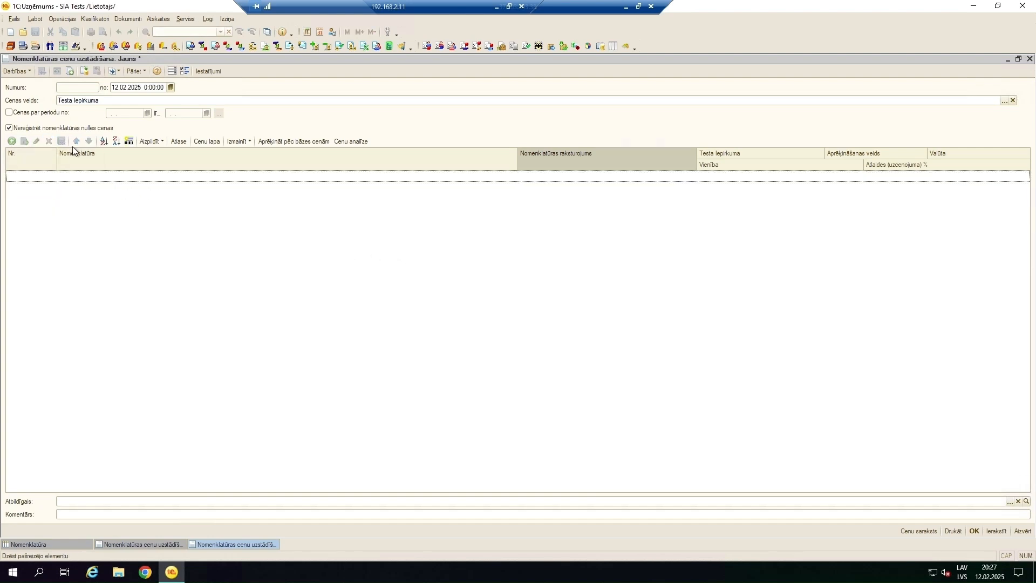
pyautogui.click(152, 142)
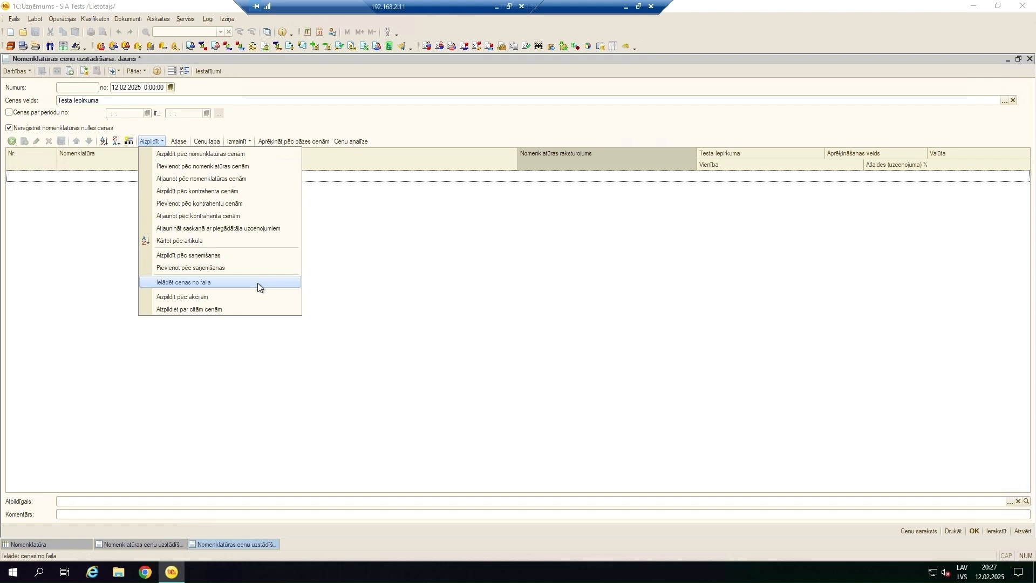
pyautogui.click(370, 280)
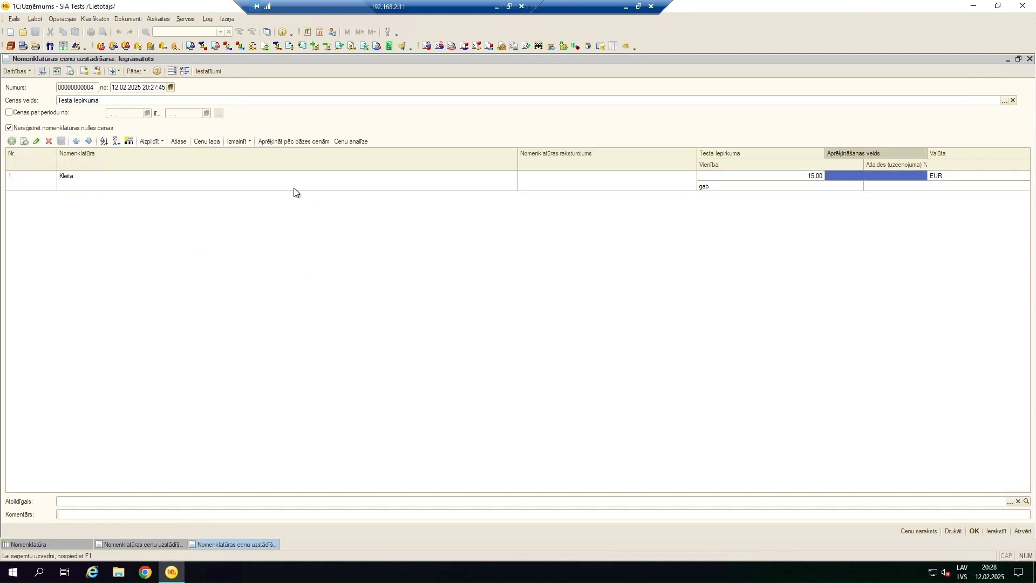
pyautogui.doubleClick(748, 179)
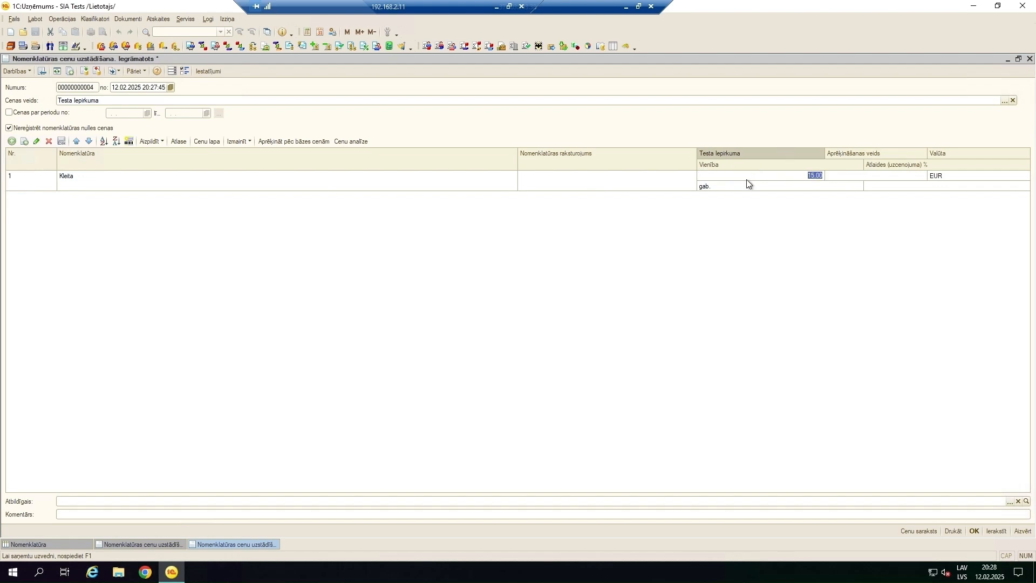
pyautogui.write('1')
pyautogui.press('Escape')
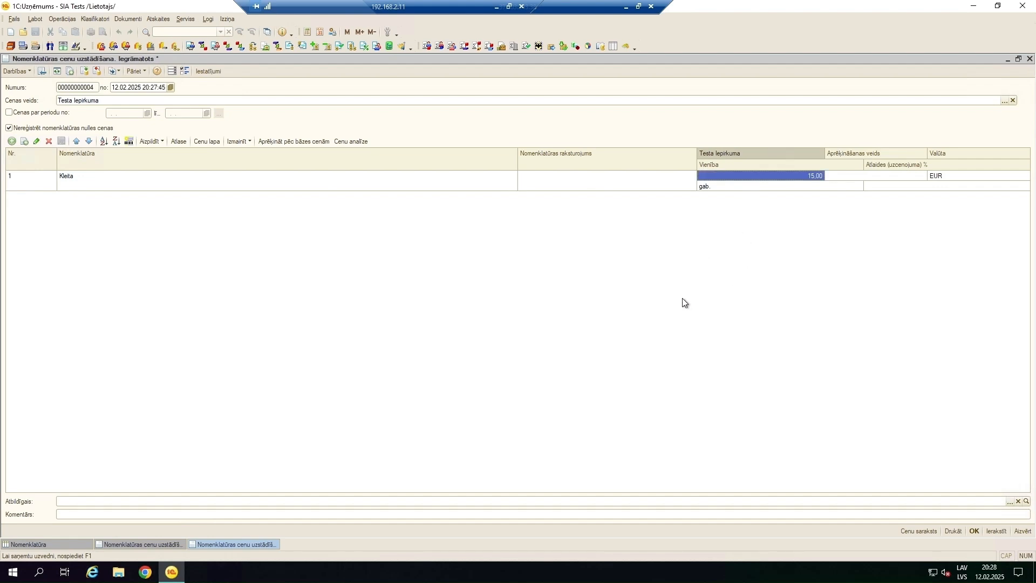
# Save the price-setting document and look over its print forms, including Etiķetes un cenrāži uz precem, without printing
pyautogui.click(343, 513)
pyautogui.click(996, 531)
pyautogui.click(953, 531)
pyautogui.click(465, 229)
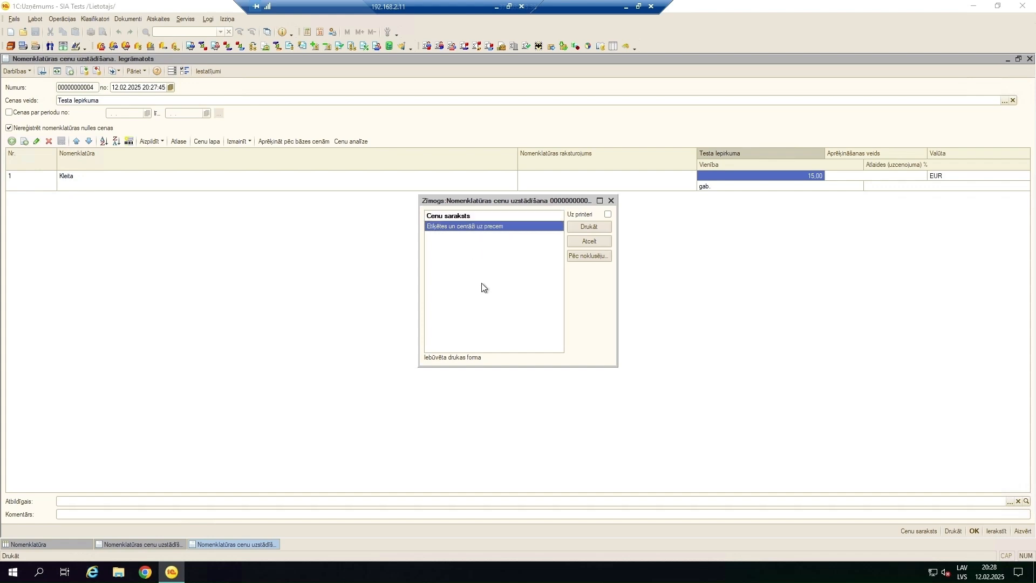
pyautogui.click(612, 199)
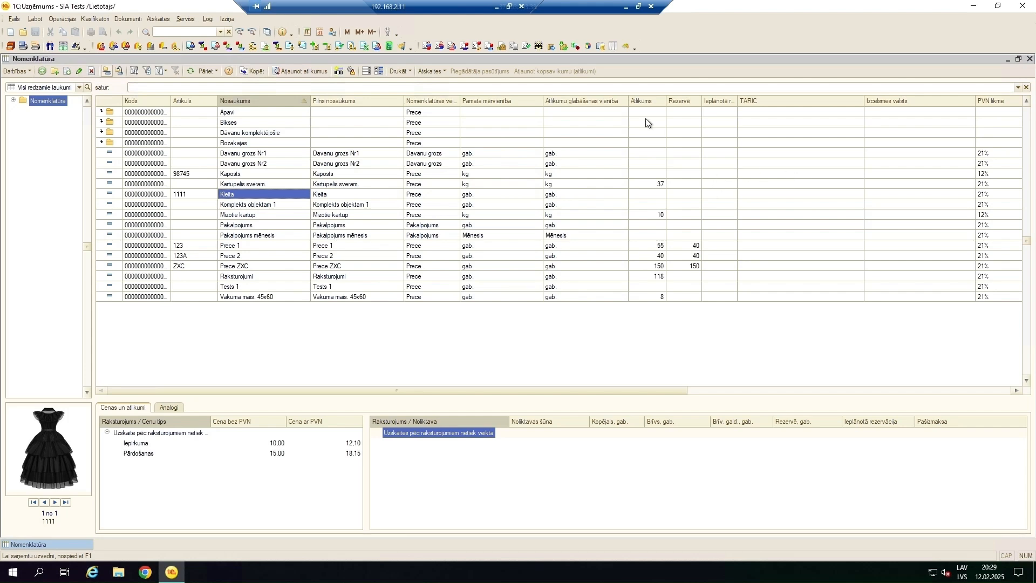
# Enable the Testa Iepirkuma price type in the item list's stock and price display settings, and review Kleita's prices by price type
pyautogui.click(351, 76)
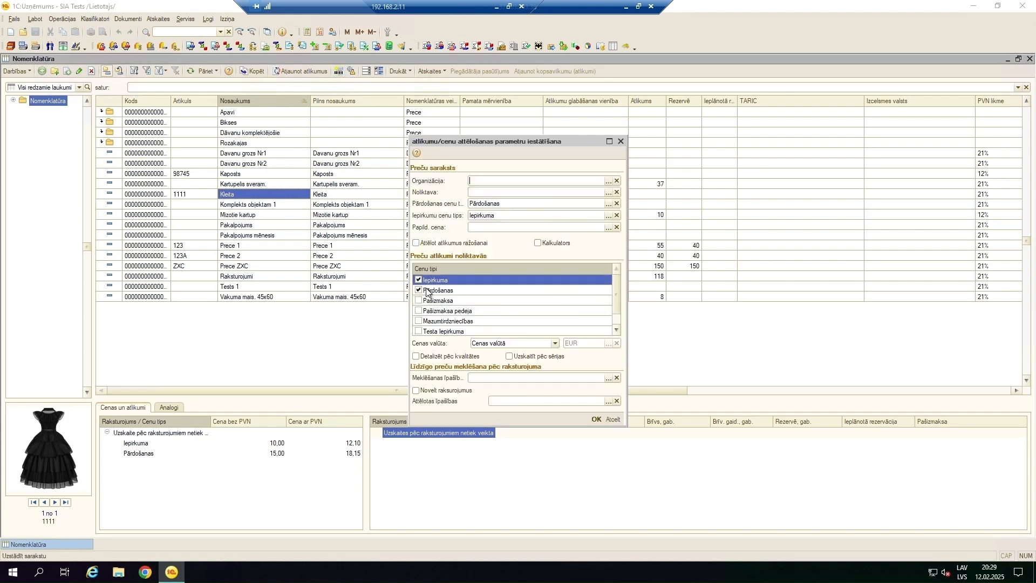
pyautogui.click(431, 331)
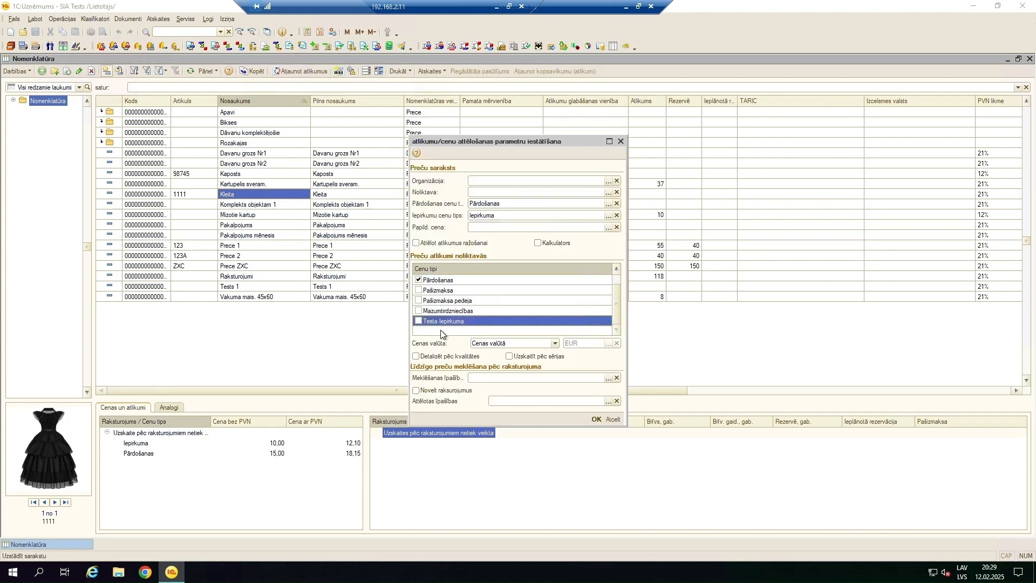
pyautogui.click(419, 321)
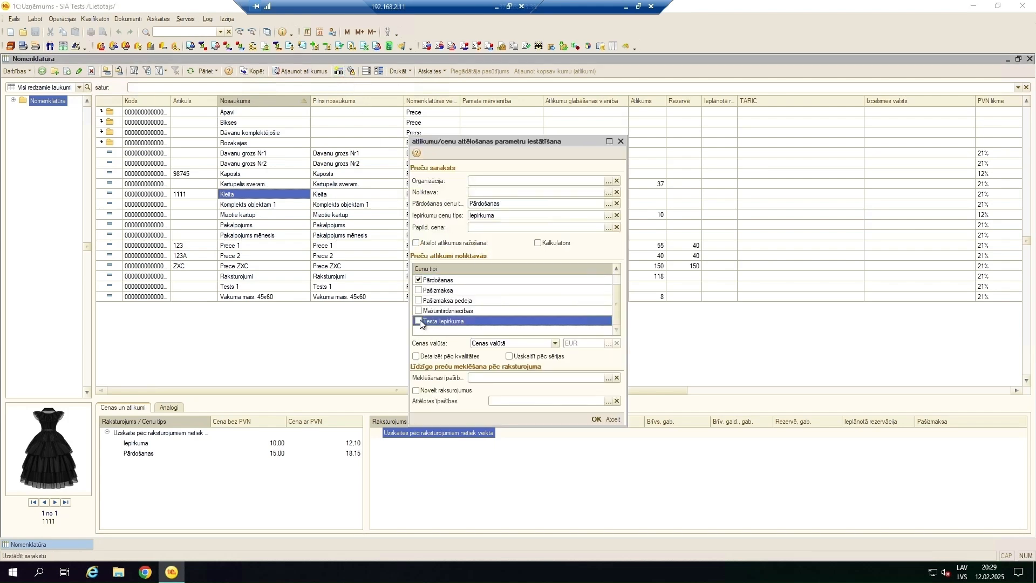
pyautogui.click(597, 421)
pyautogui.click(247, 463)
pyautogui.click(245, 442)
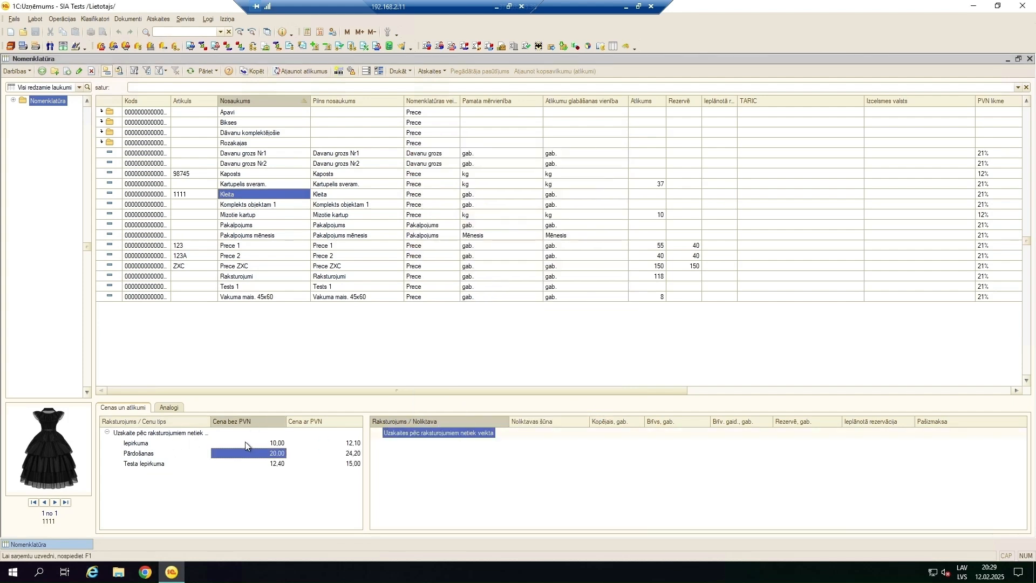
pyautogui.click(183, 444)
pyautogui.click(179, 454)
pyautogui.click(174, 464)
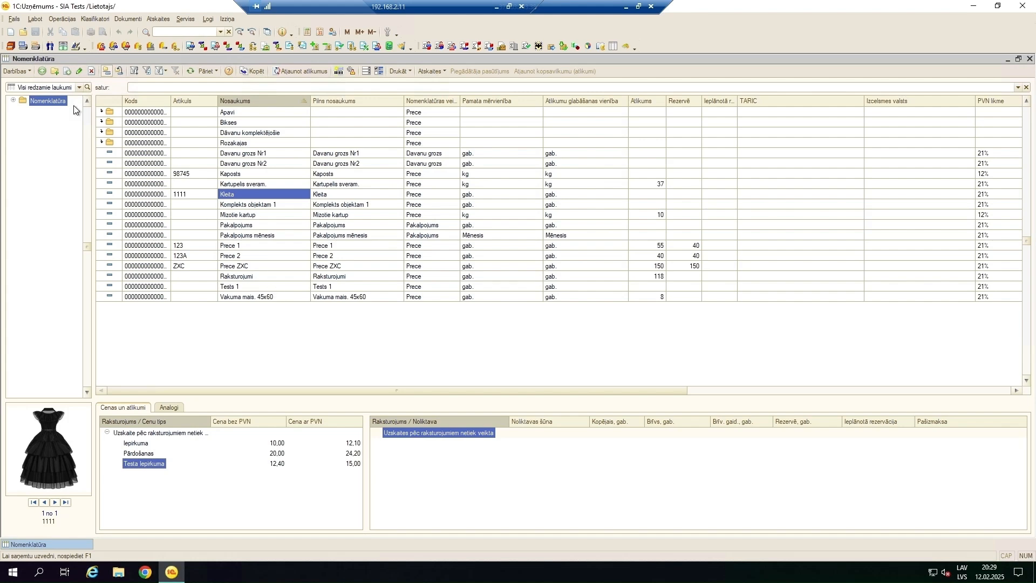
# Find the Cenu lapas druka data processor by searching the processor list for "cenu", and open it
pyautogui.click(60, 20)
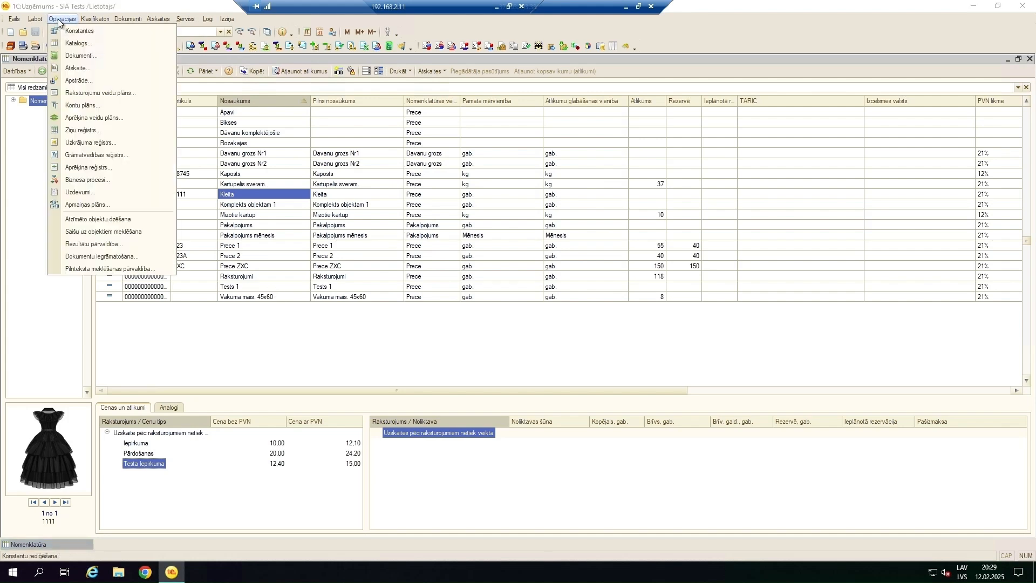
pyautogui.click(86, 78)
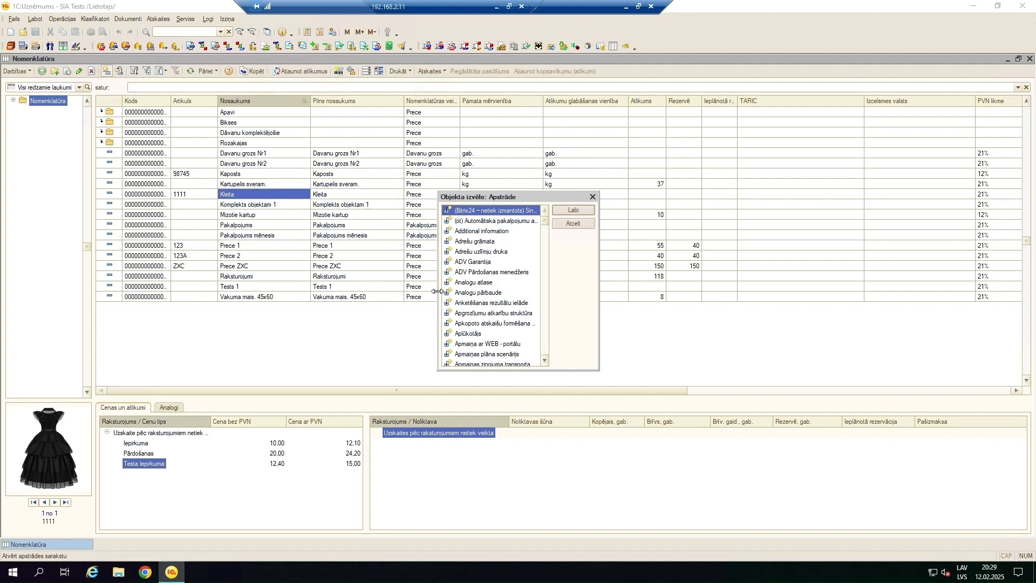
pyautogui.click(468, 274)
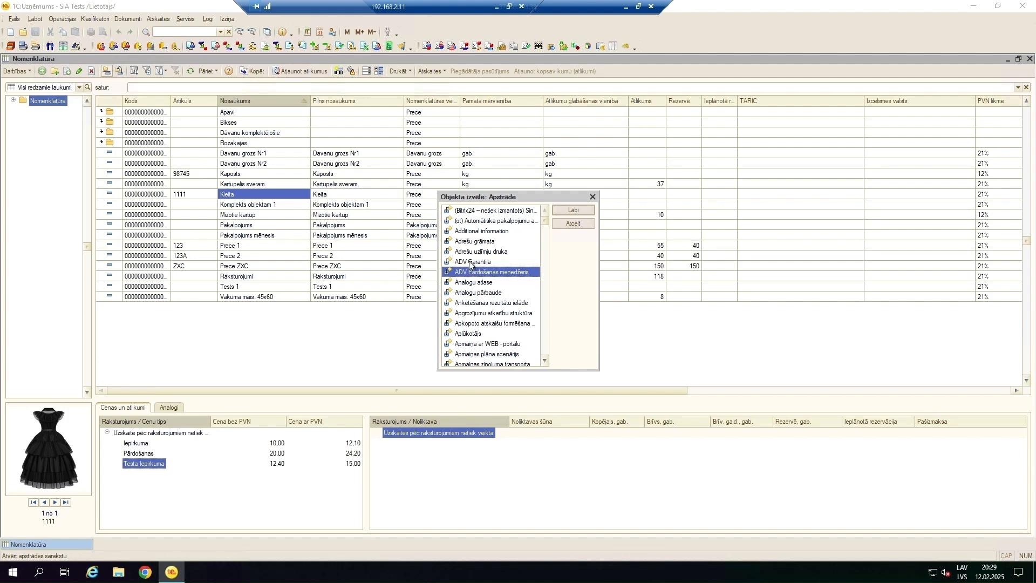
pyautogui.hotkey('ctrl', 'f')
pyautogui.write('cenu')
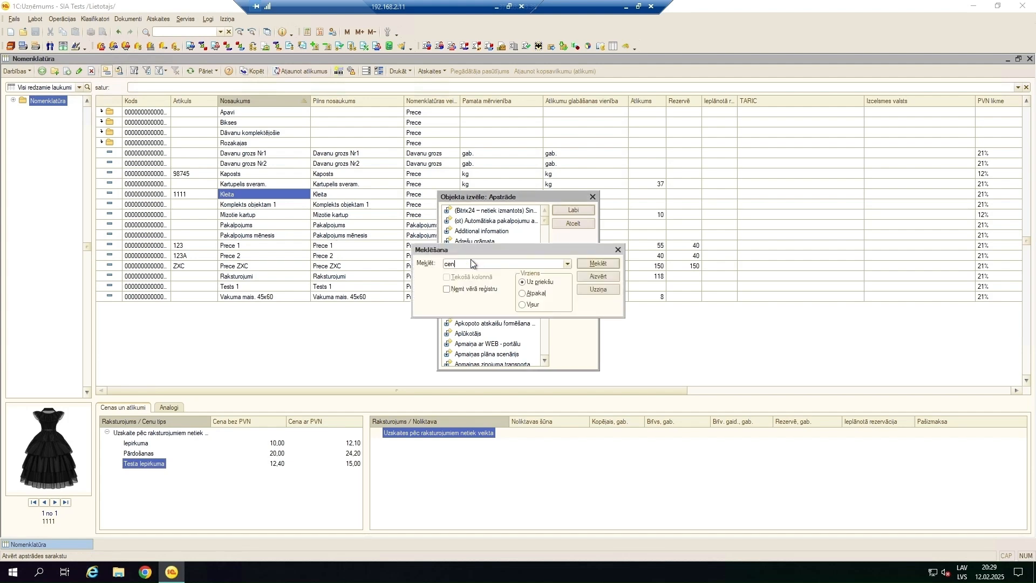
pyautogui.press('Return')
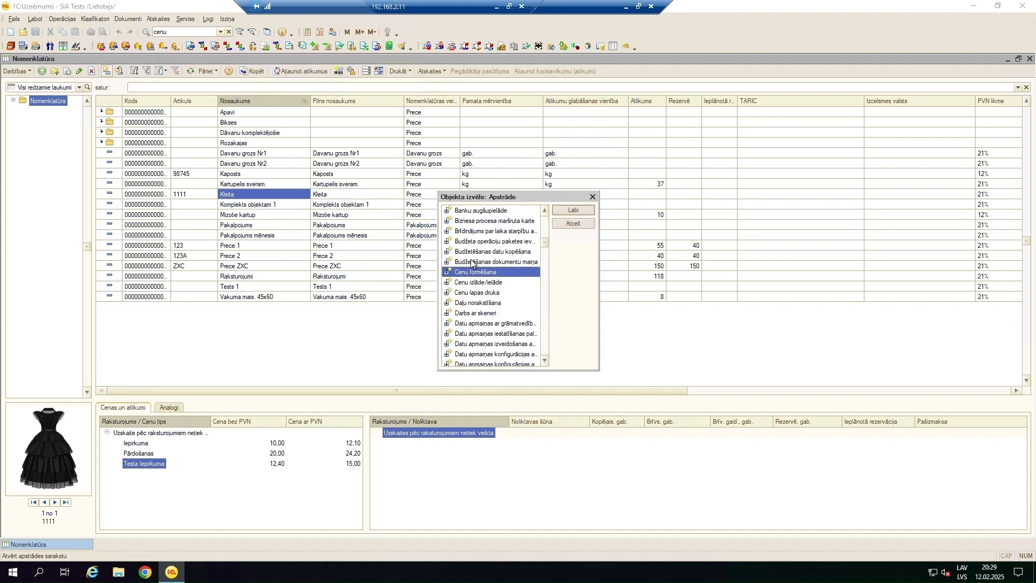
pyautogui.click(500, 293)
pyautogui.moveTo(438, 306); pyautogui.dragTo(349, 306)
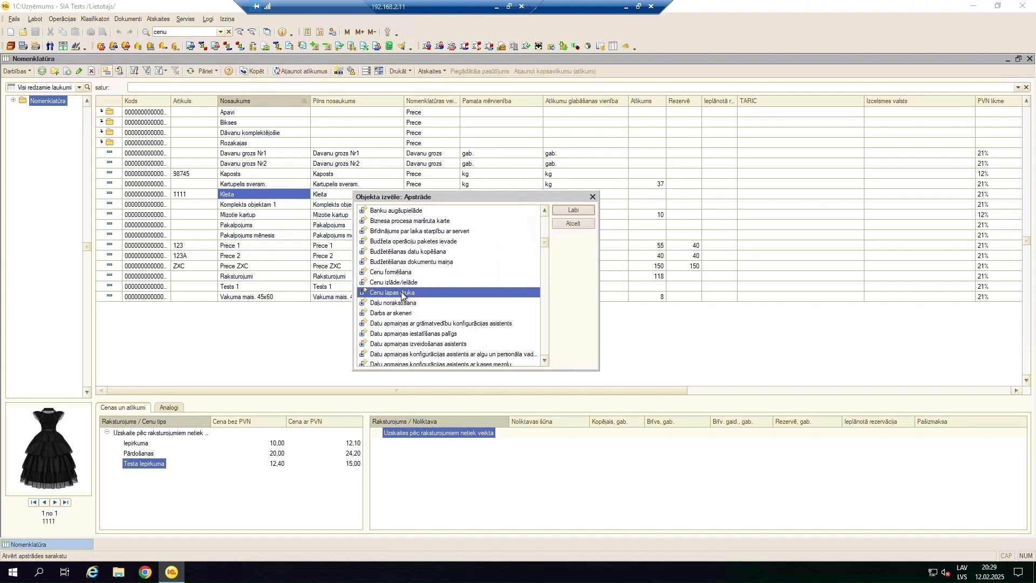
pyautogui.doubleClick(402, 294)
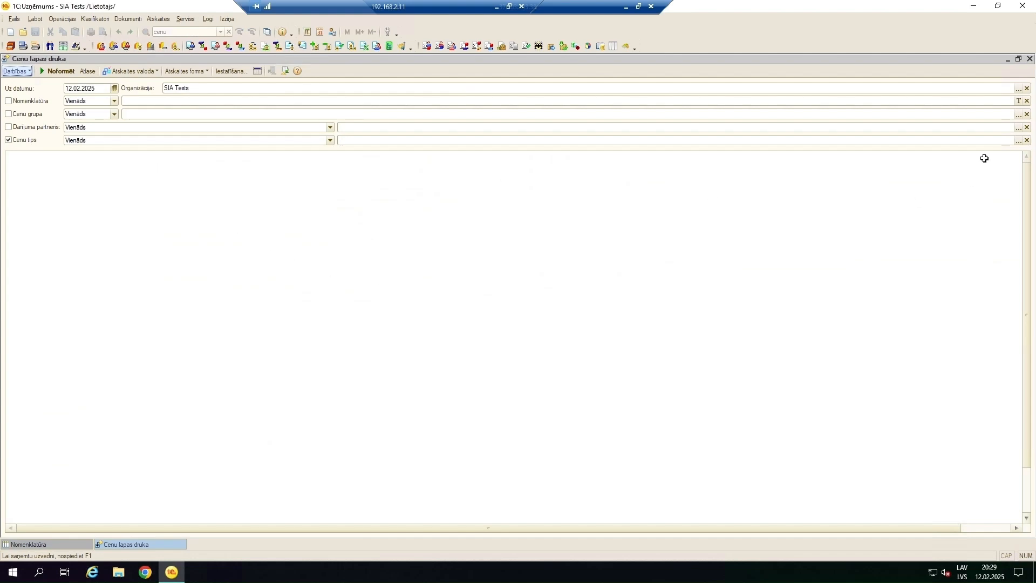
# Generate the price sheet for the Pārdošanas price type in the Tabula ar attēliem un cenām form and check Kleita's entry
pyautogui.click(1019, 141)
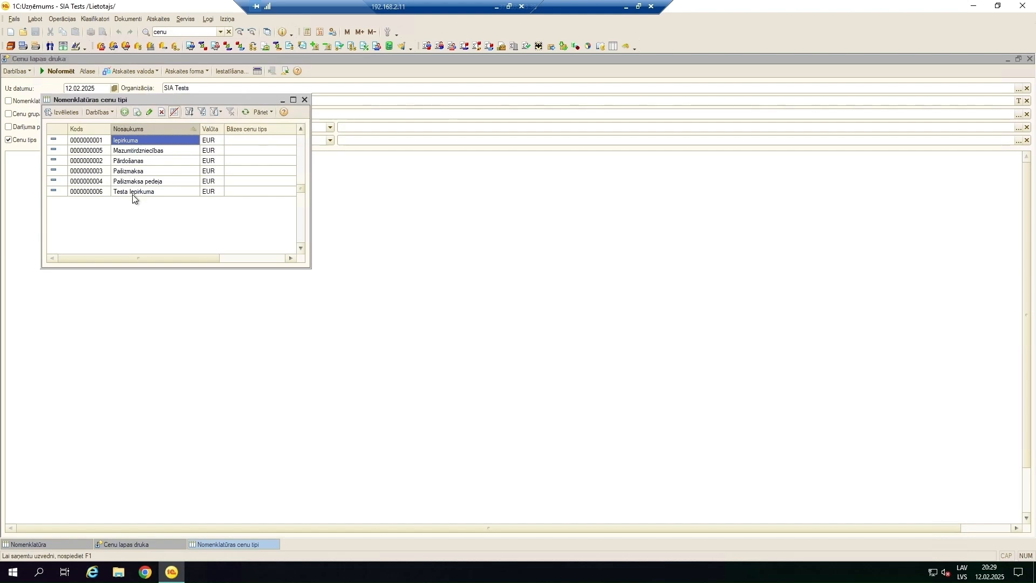
pyautogui.doubleClick(132, 161)
pyautogui.click(184, 71)
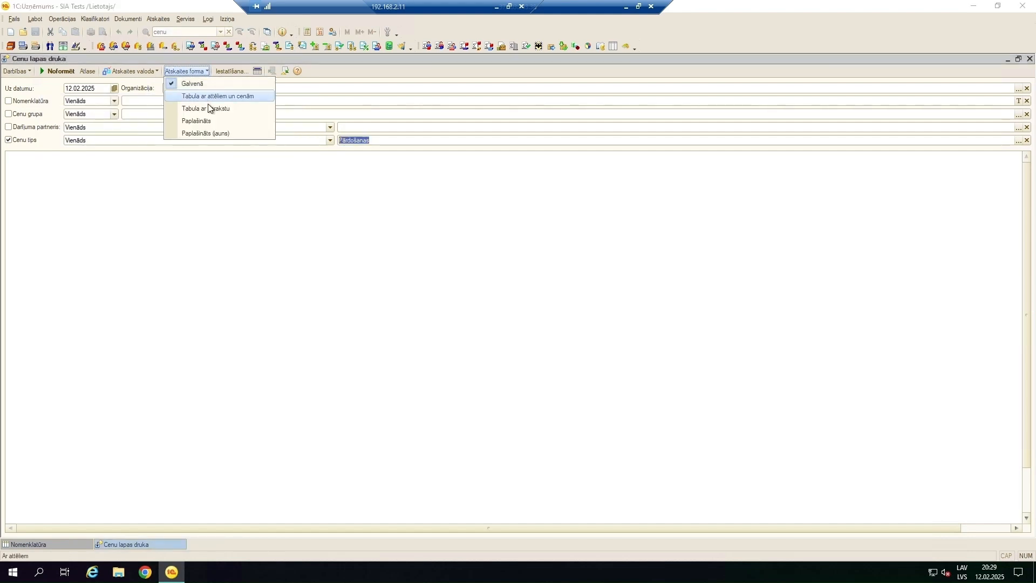
pyautogui.click(209, 97)
pyautogui.click(59, 72)
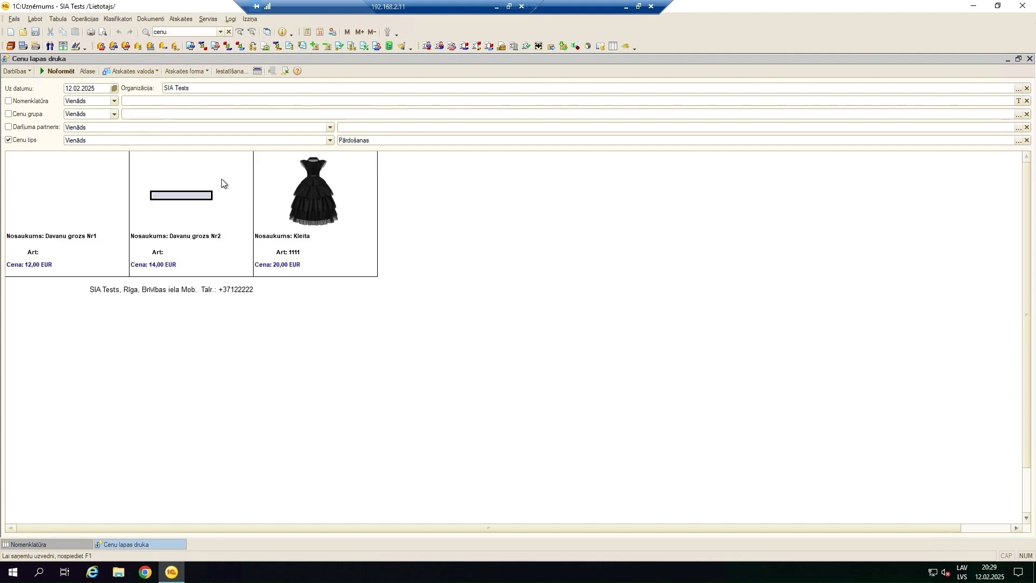
pyautogui.click(296, 197)
pyautogui.click(287, 263)
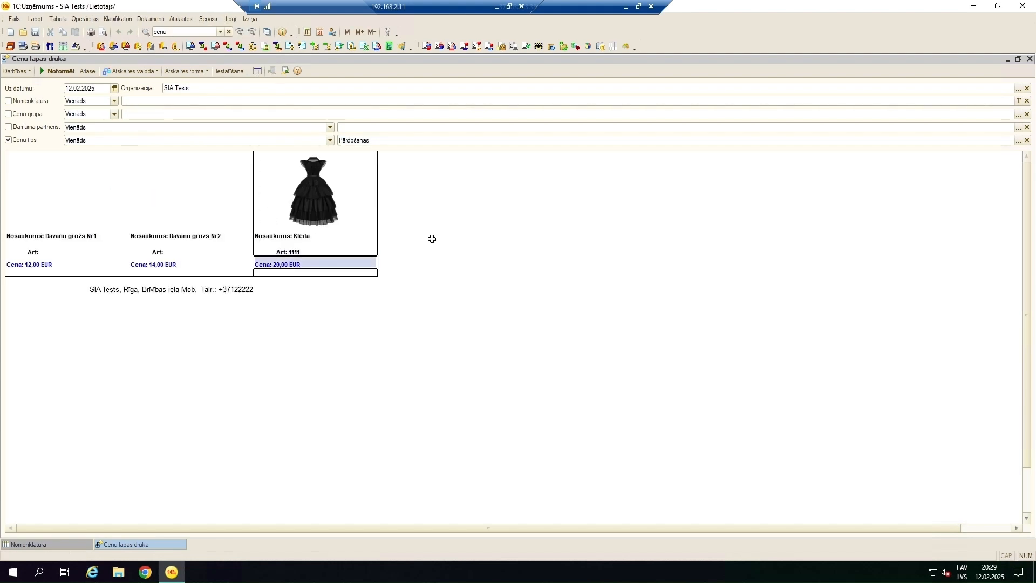
# Regenerate the price sheet in the Paplašināts (jauns) form, look through the full item table, and minimize the program
pyautogui.click(195, 73)
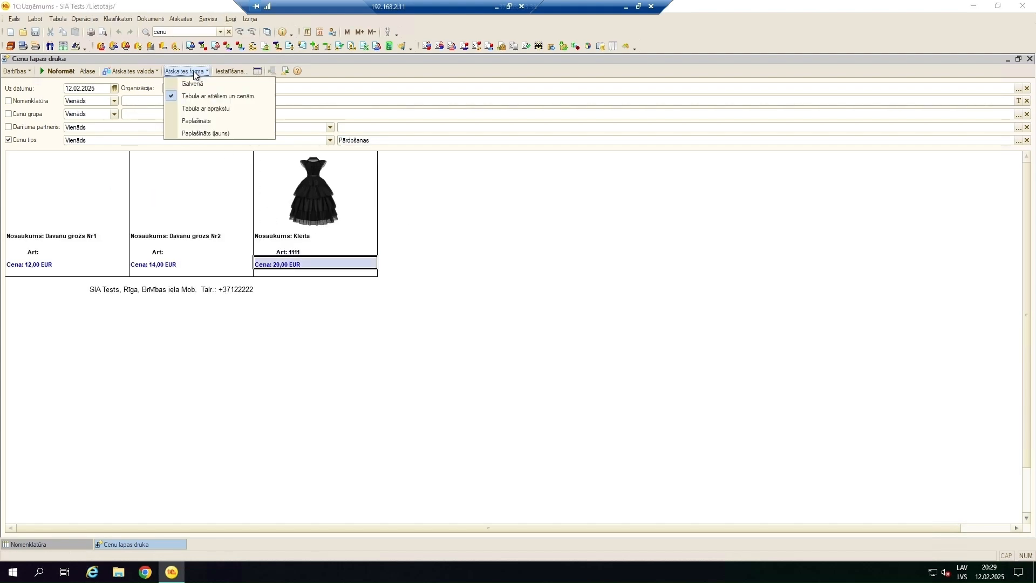
pyautogui.click(211, 133)
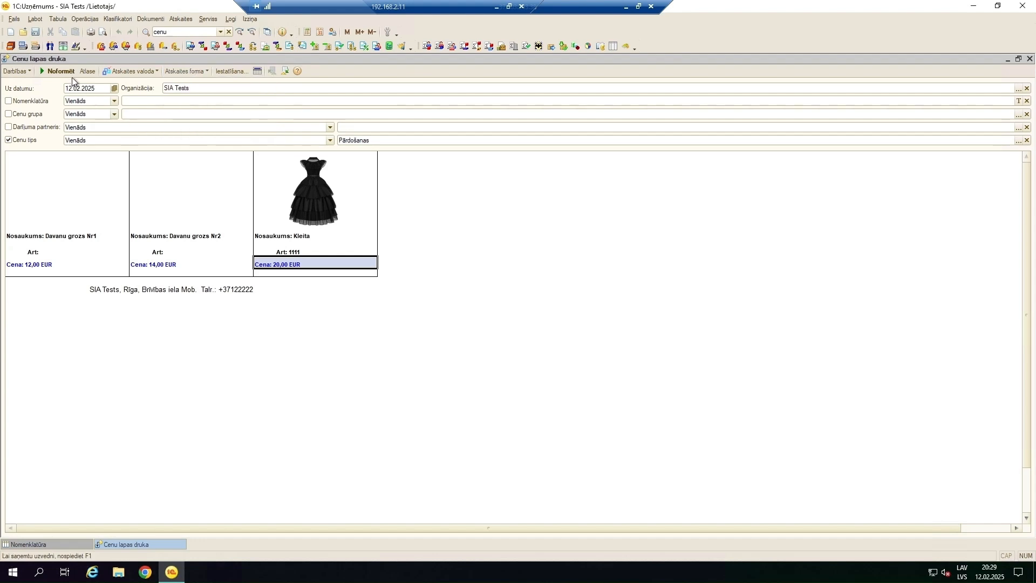
pyautogui.click(61, 71)
pyautogui.scroll(-10, 211, 241)
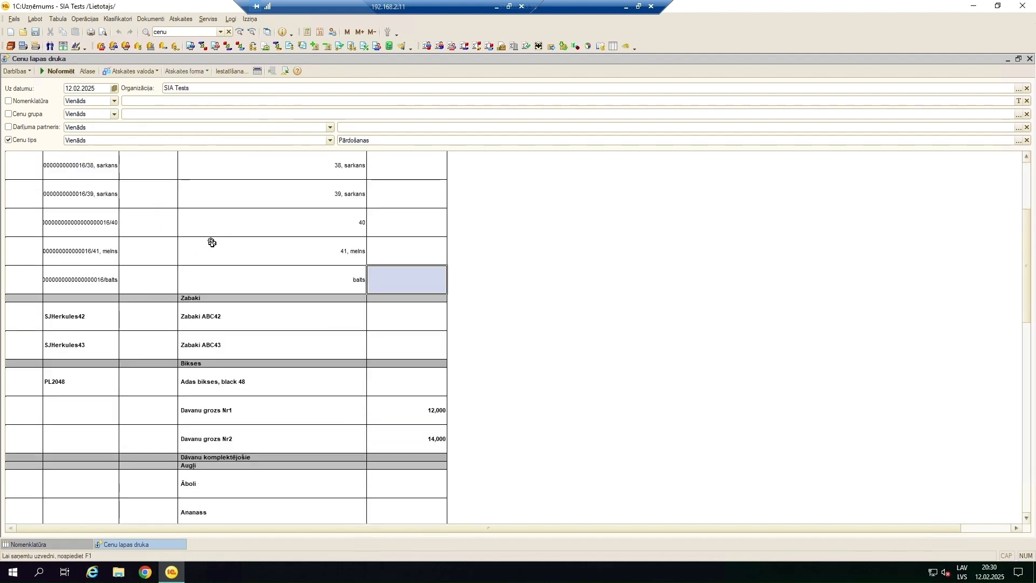
pyautogui.scroll(-10, 215, 243)
pyautogui.scroll(15, 220, 245)
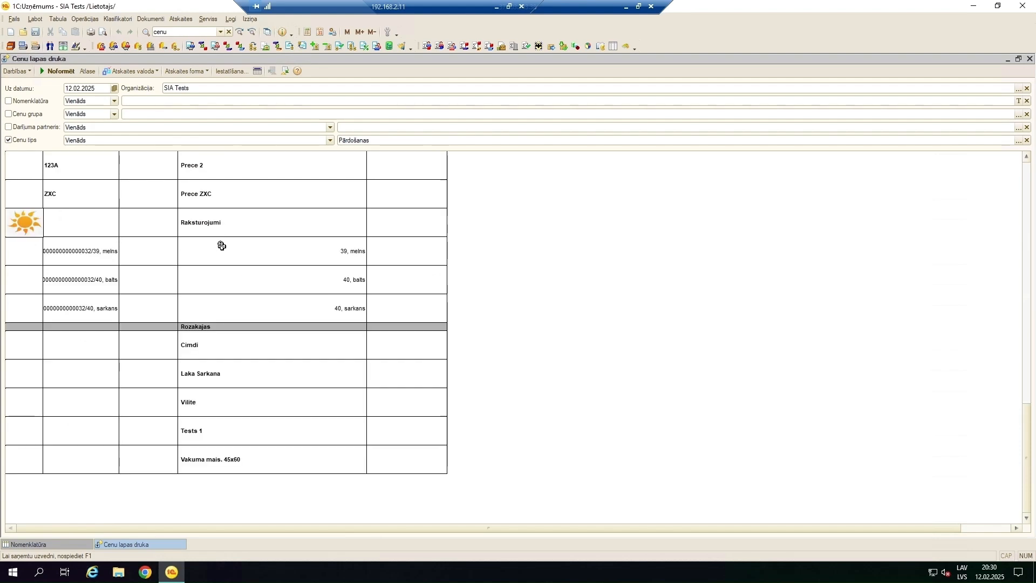
pyautogui.scroll(5, 322, 260)
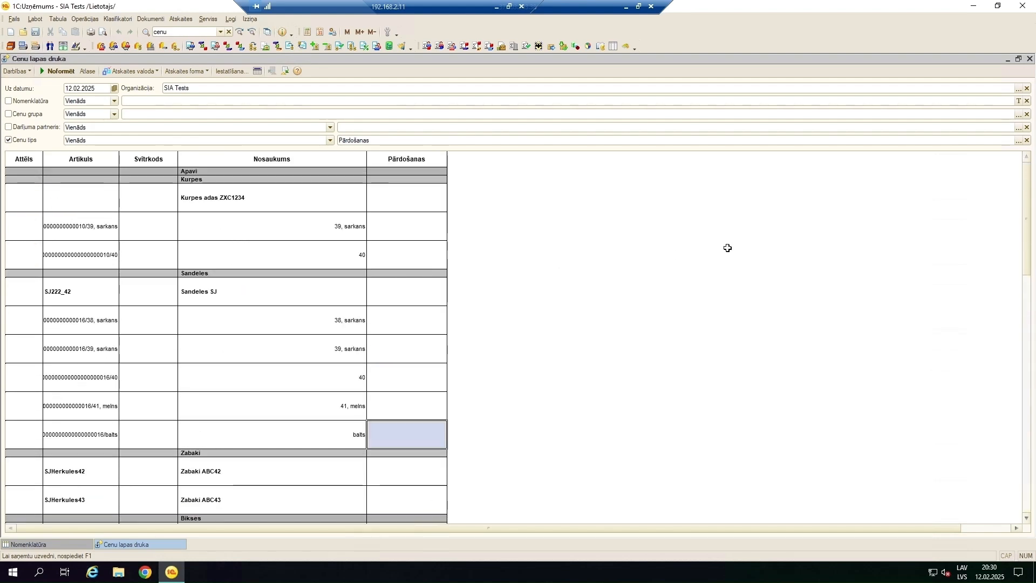
pyautogui.click(974, 6)
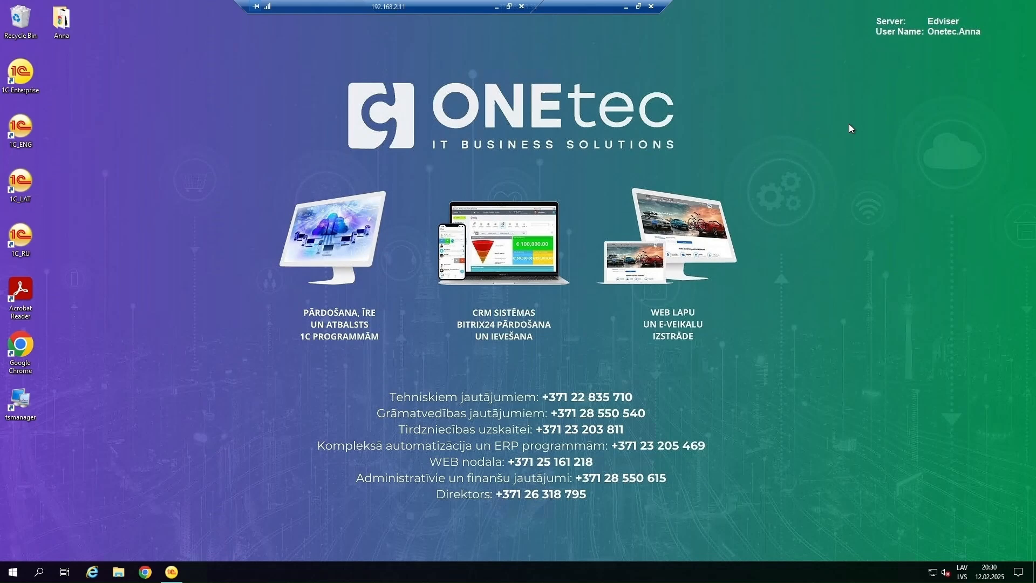